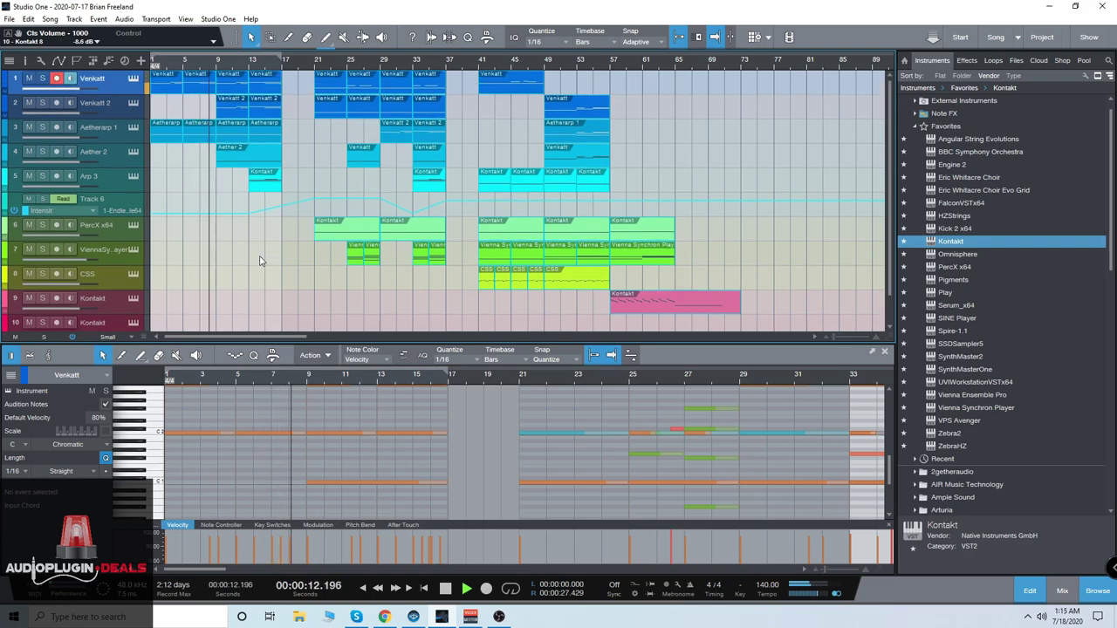
- View the AetherArp instrument loaded on the Arp 3 track, repositioning its window before closing it
scroll(416, 469, "up", 1)
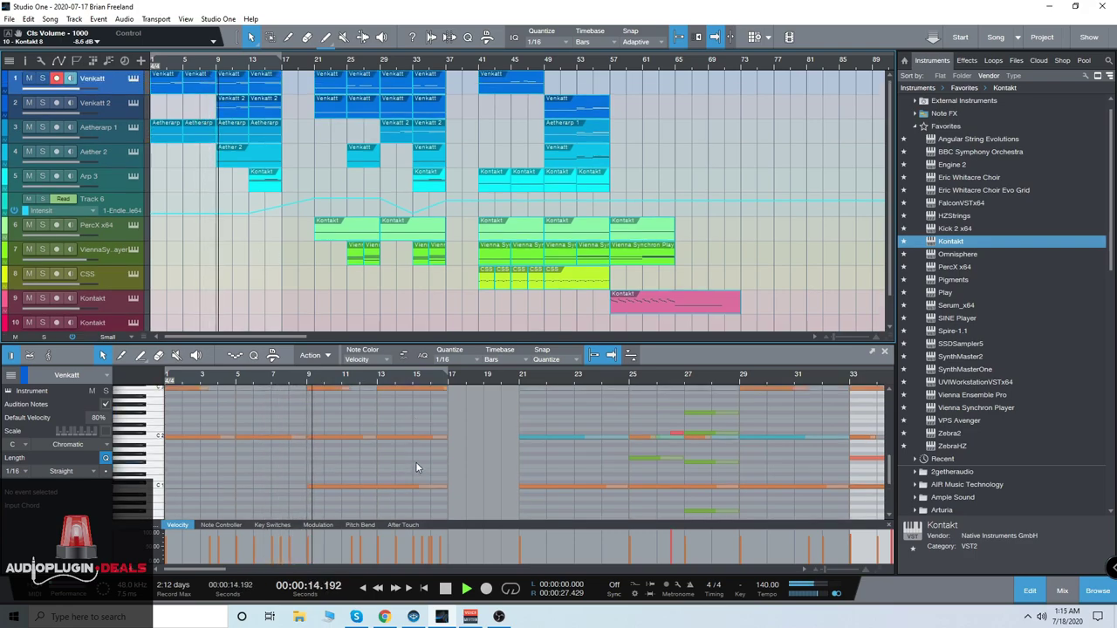
scroll(416, 466, "up", 1)
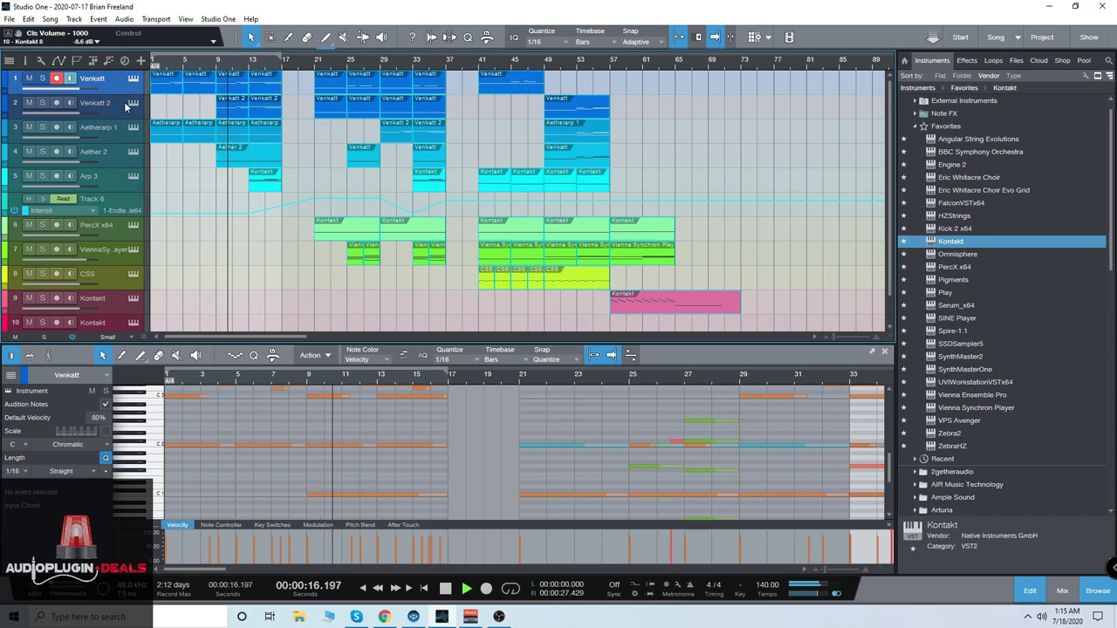
left_click(132, 176)
left_click_drag(542, 218, 549, 105)
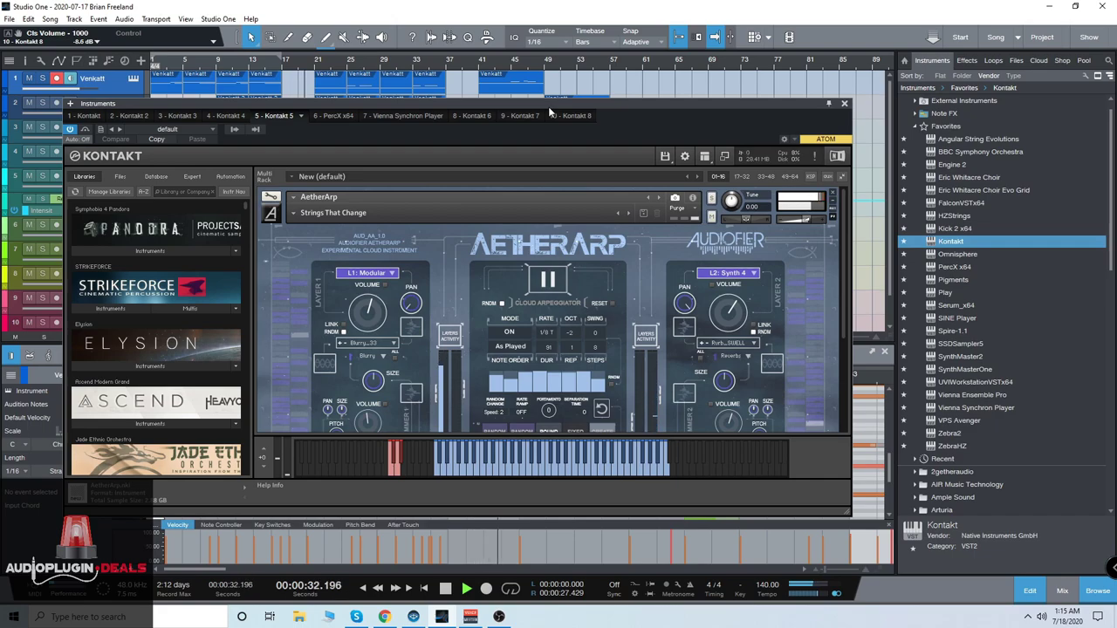
left_click(843, 103)
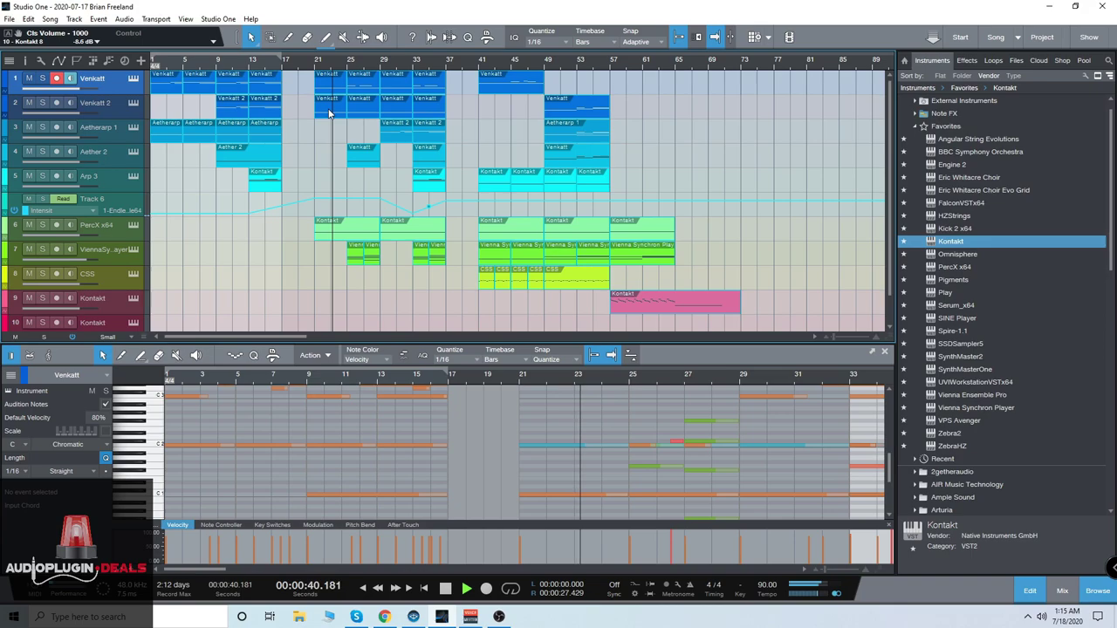
- Select the Venkatt 2 track, view its Fog Machine patch in Kontakt and close the instrument window
left_click(131, 109)
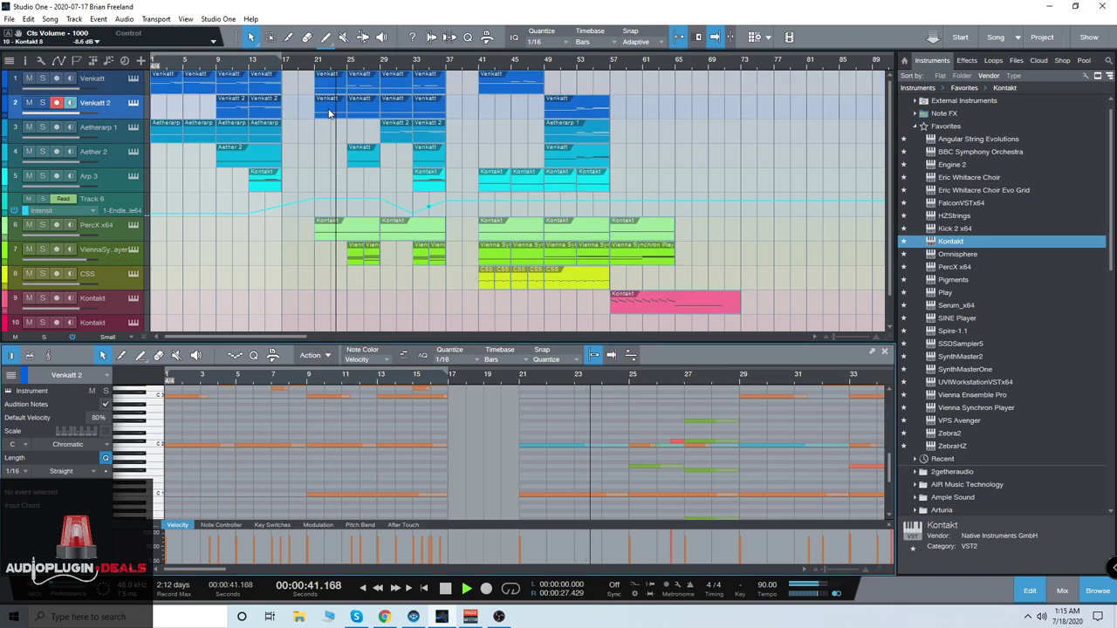
left_click(133, 103)
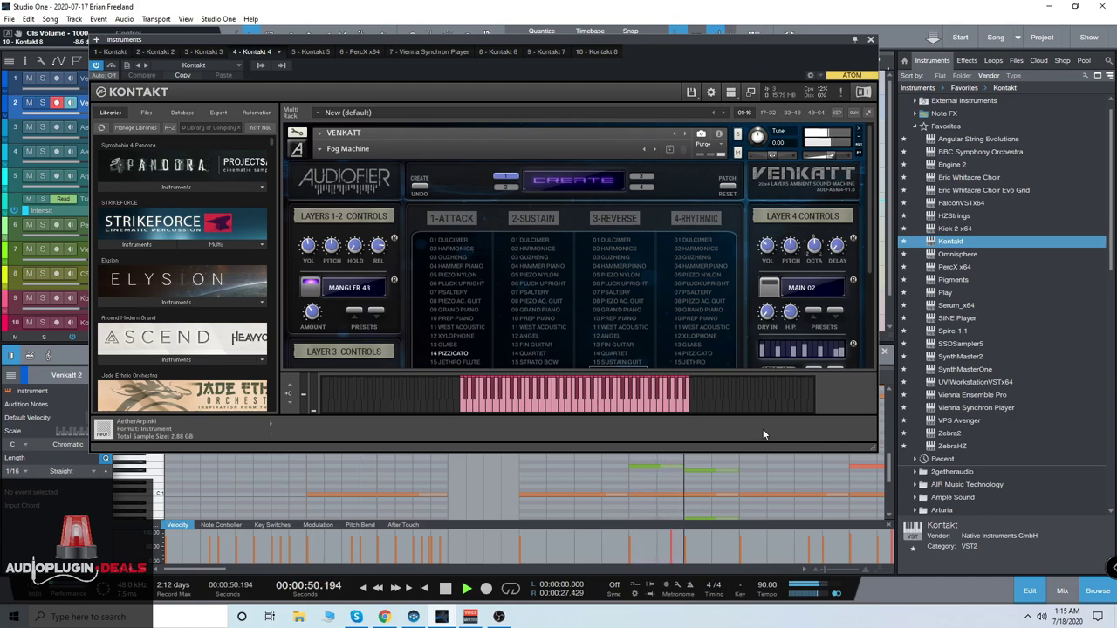
left_click(872, 41)
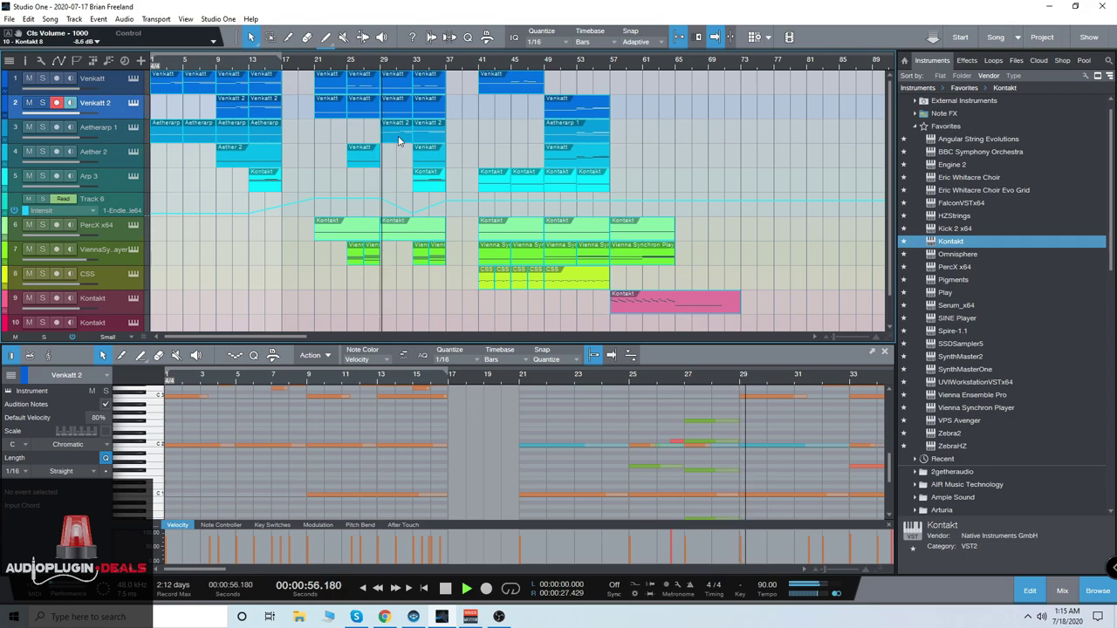
- Examine the layer and arpeggiator controls of the AetherArp patch on the Aetherarp 1 track and close its window
left_click(399, 140)
left_click(133, 131)
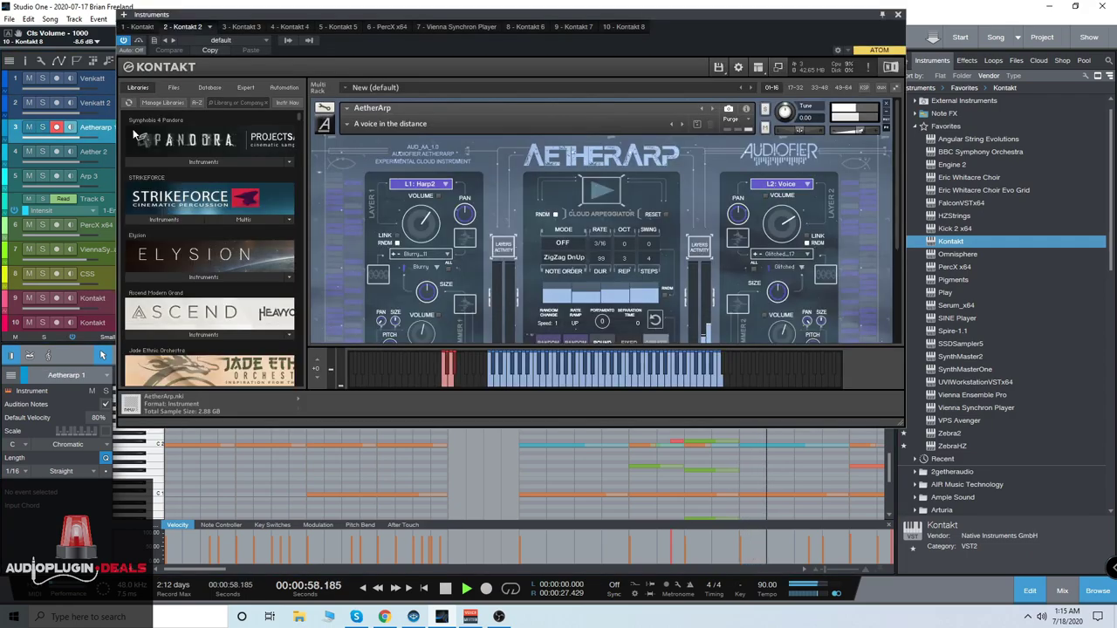
left_click_drag(897, 239, 903, 276)
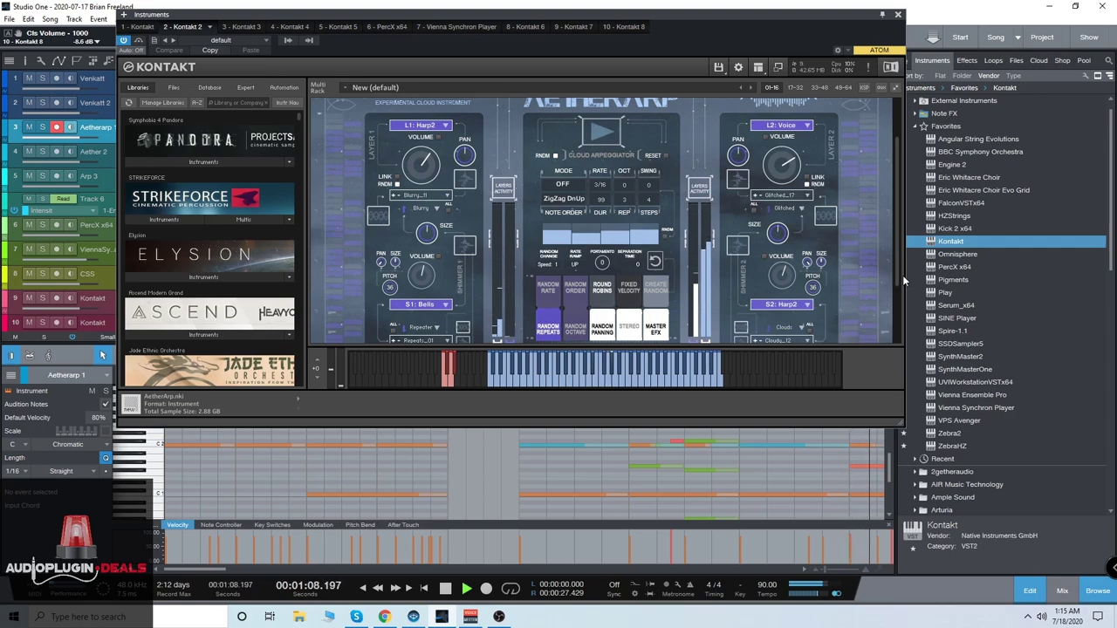
left_click(897, 15)
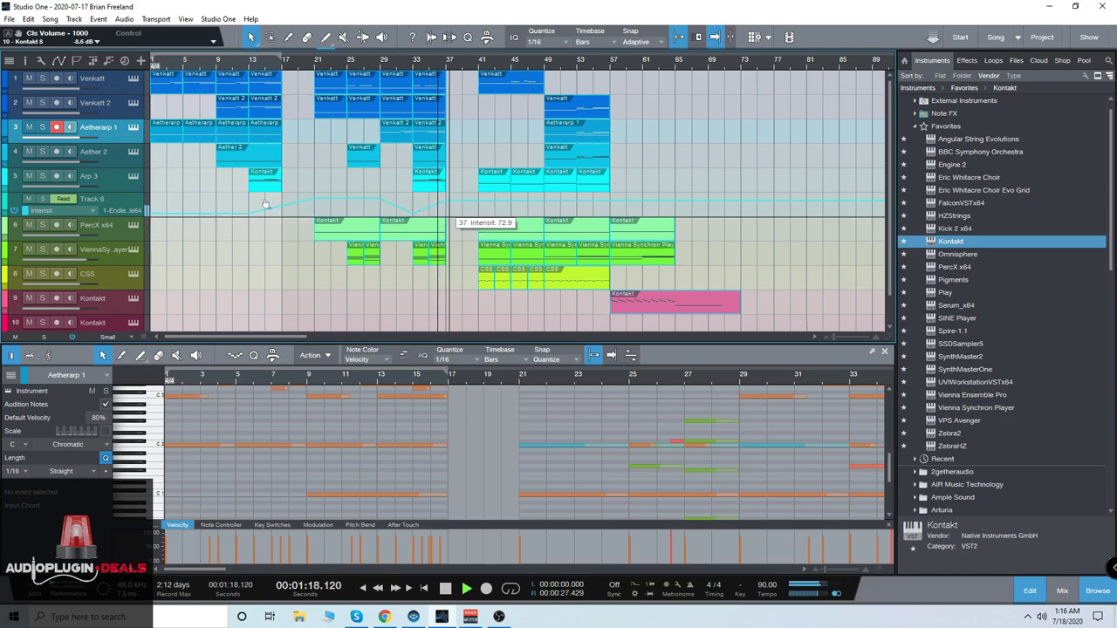
- Select the Arp 3 track, view its Strings That Change patch in AetherArp and close the window
left_click(129, 179)
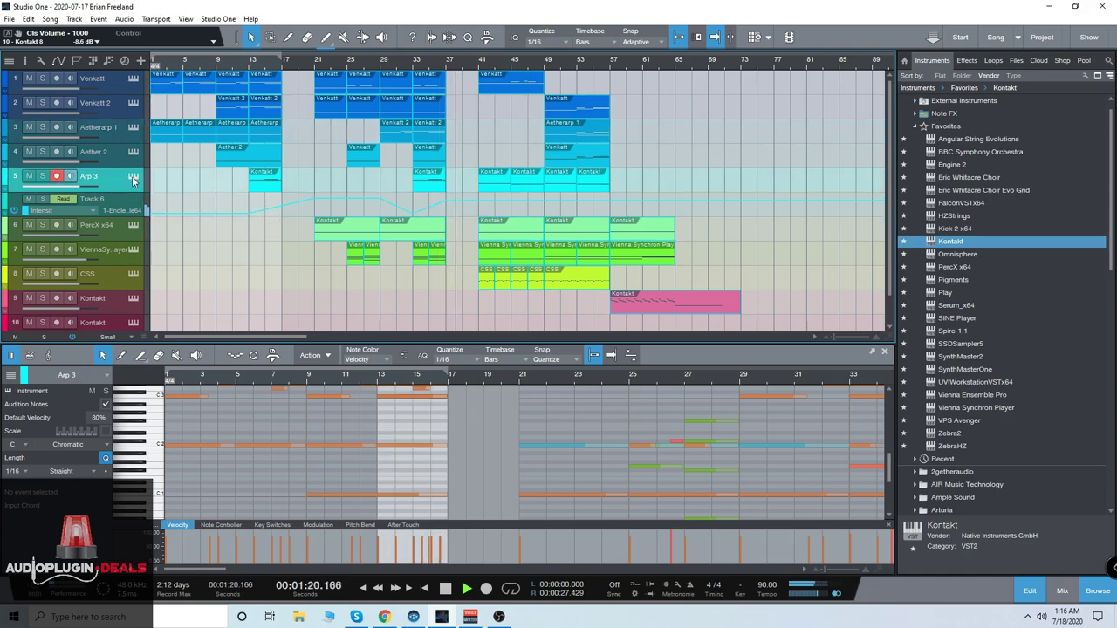
left_click(132, 176)
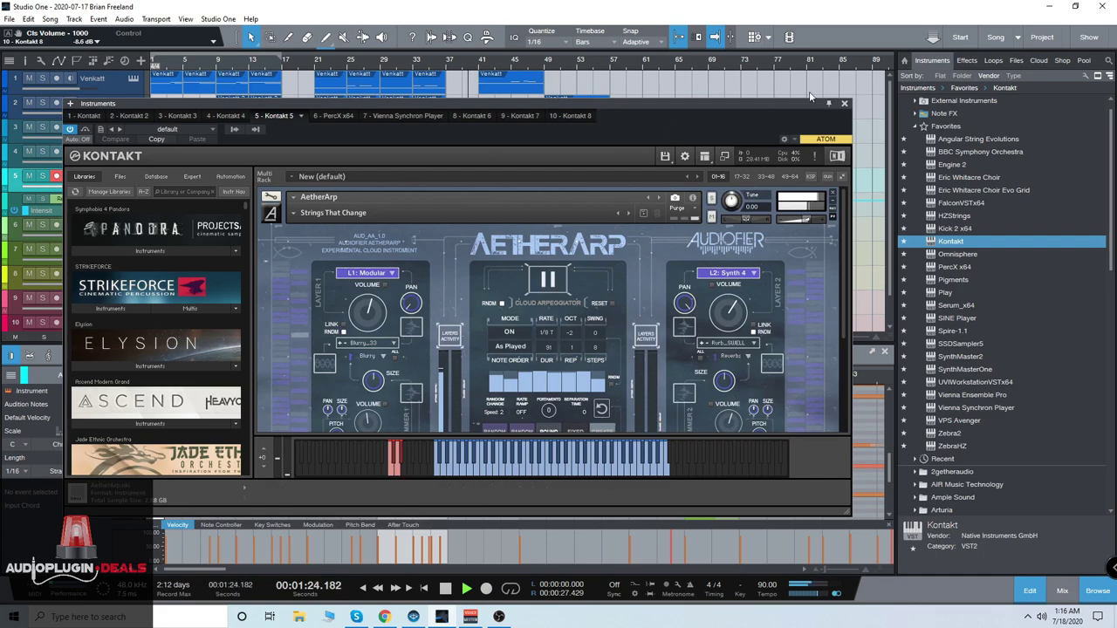
left_click(844, 106)
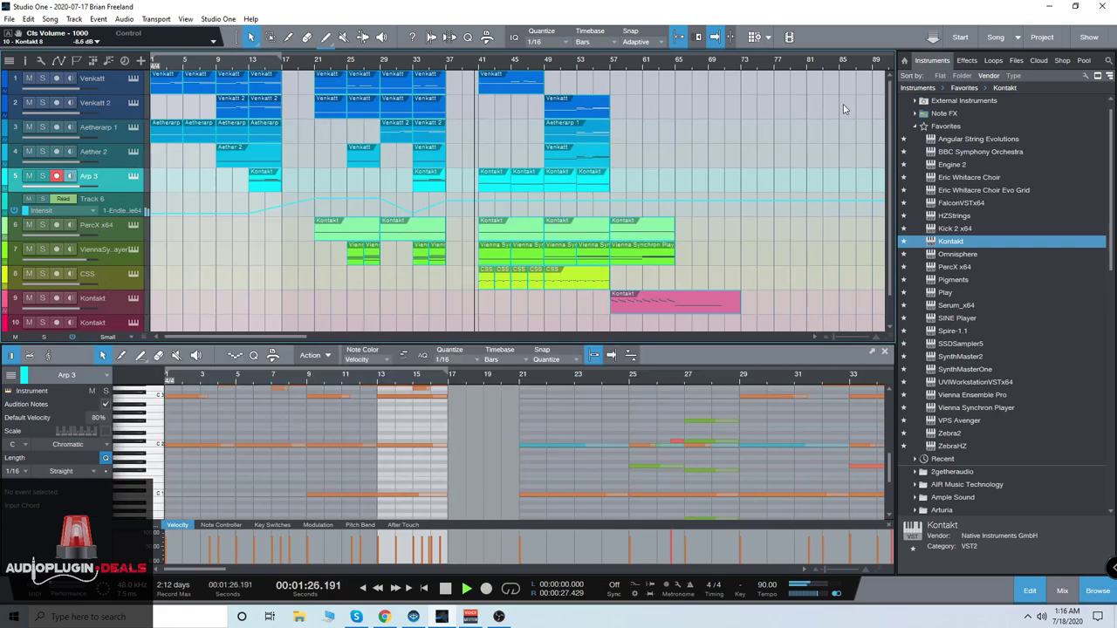
- Look through the layer, effect and convolver controls of the Flute patch on the Venkatt track and close its window
left_click(133, 78)
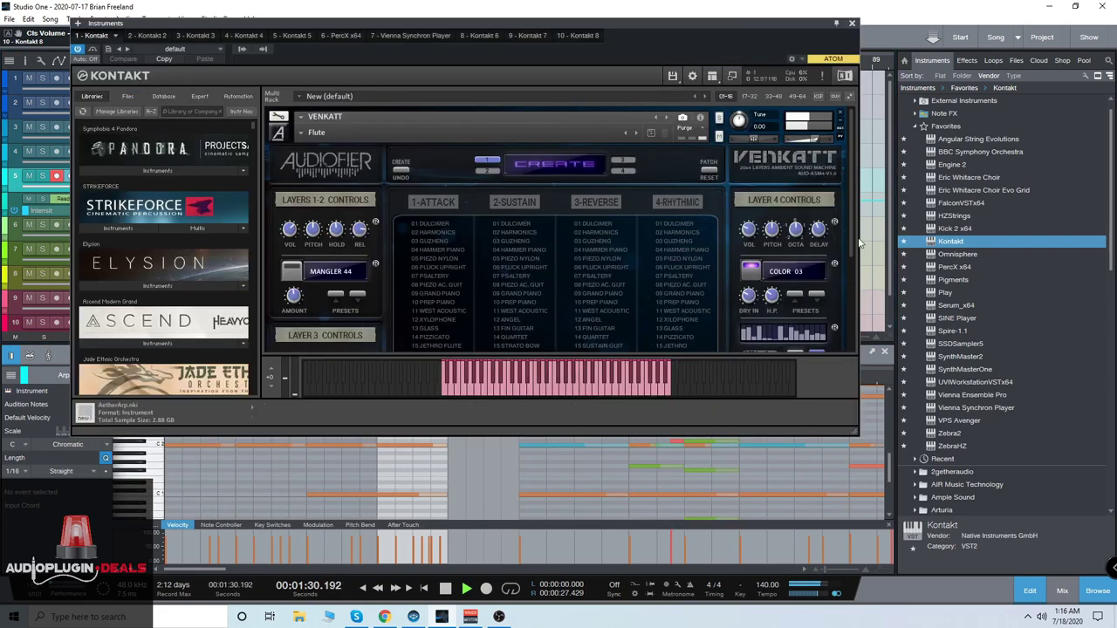
scroll(849, 232, "down", 1)
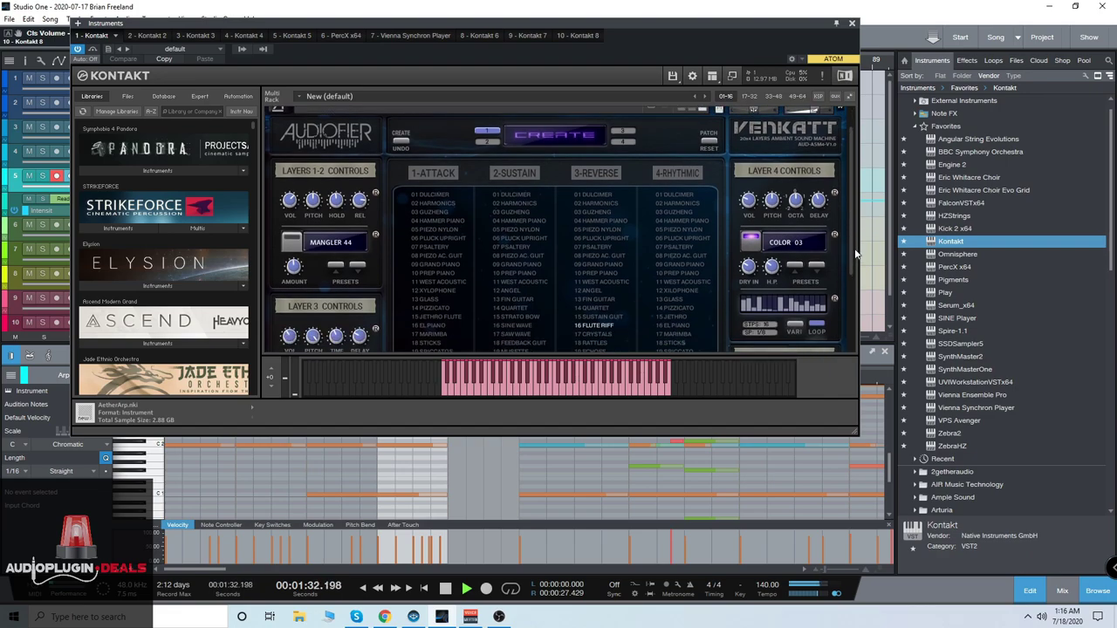
scroll(855, 253, "down", 2)
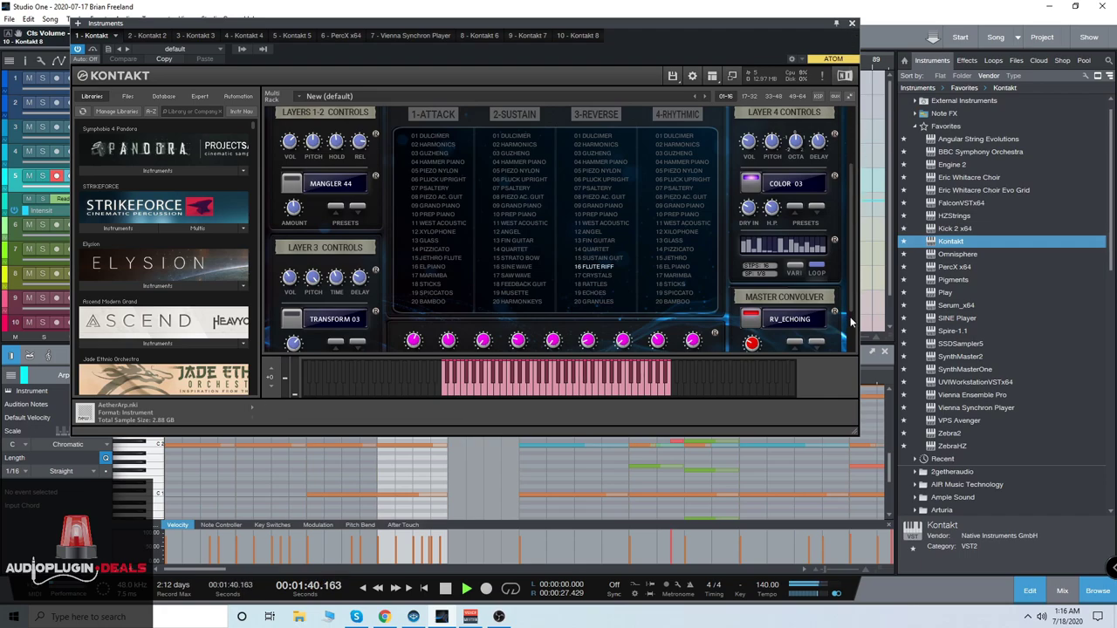
scroll(852, 279, "up", 3)
left_click(853, 23)
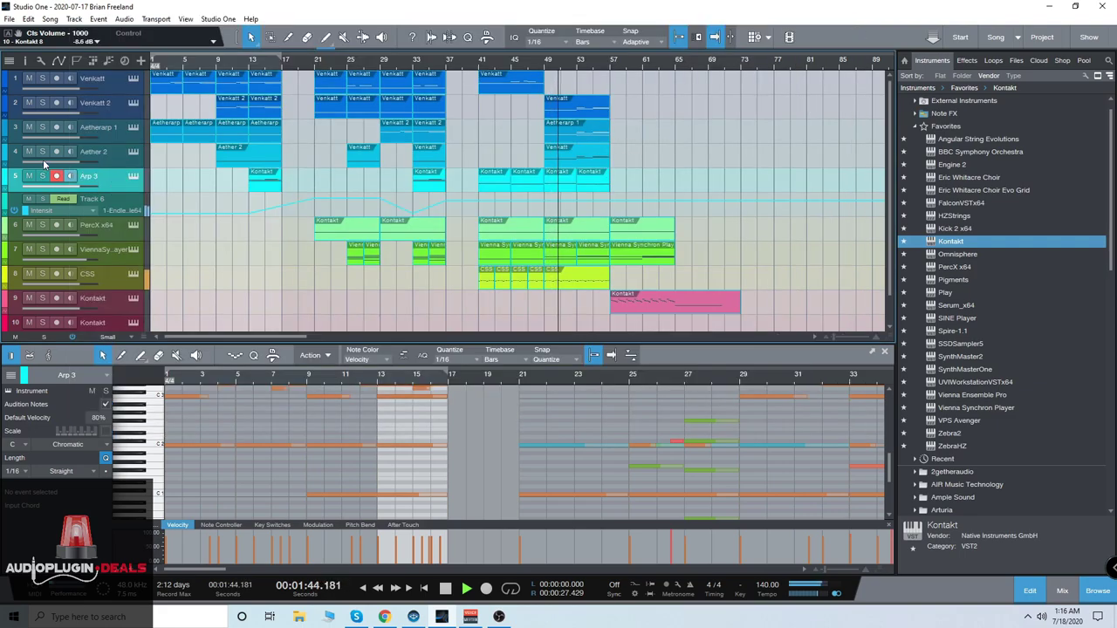
- View the Venkatt 2 instrument and the Deep Ambient Soft patch on track 9, closing each window after viewing
left_click(135, 107)
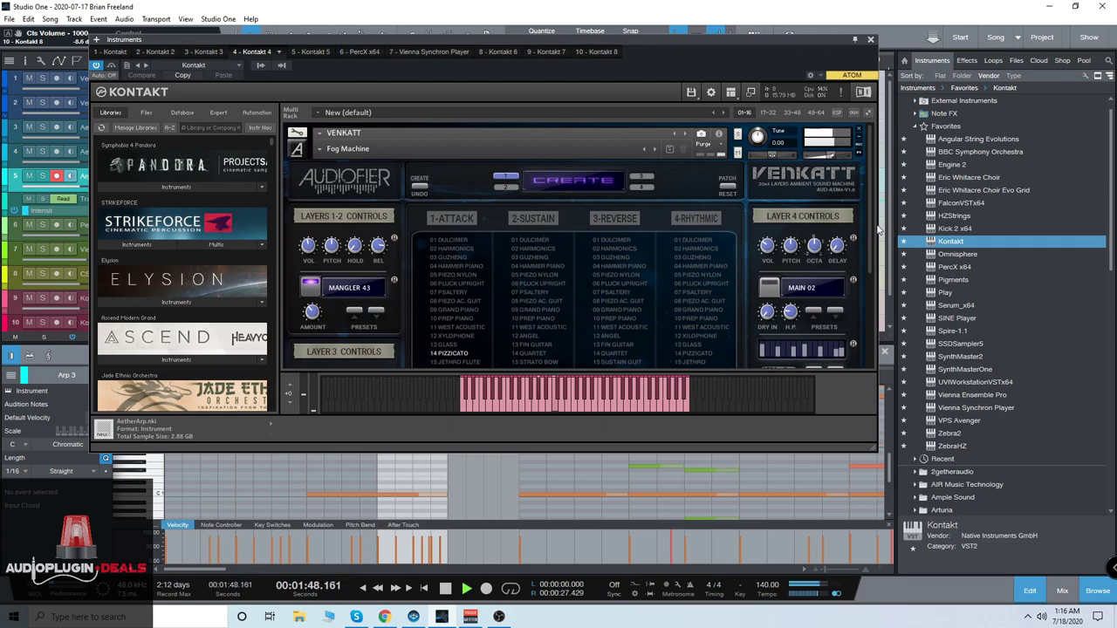
left_click(870, 41)
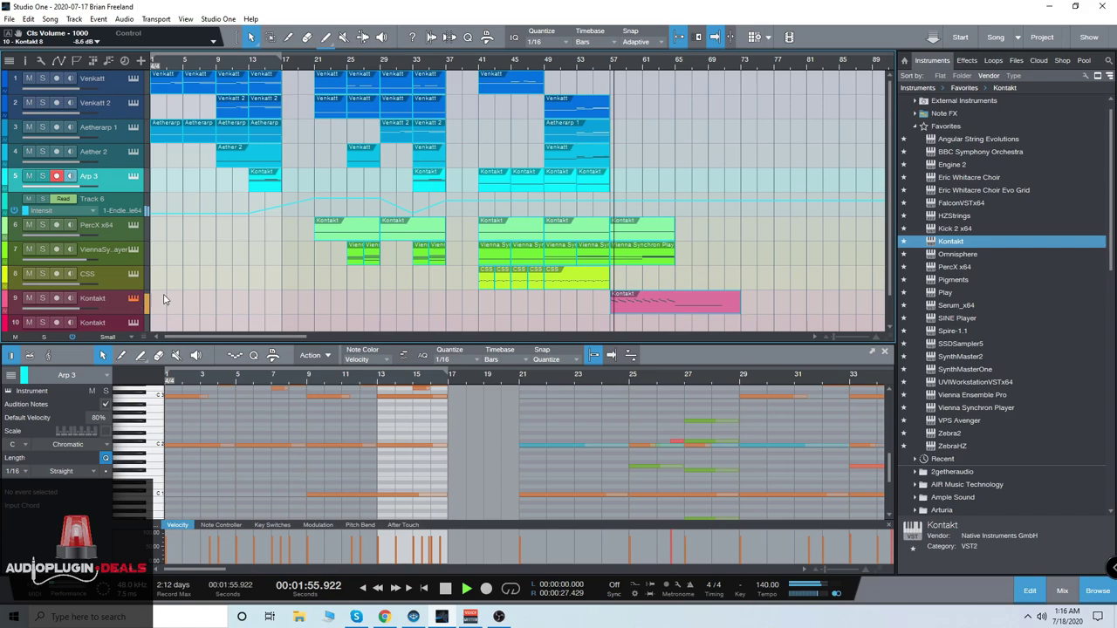
left_click(139, 300)
left_click_drag(620, 60, 568, 31)
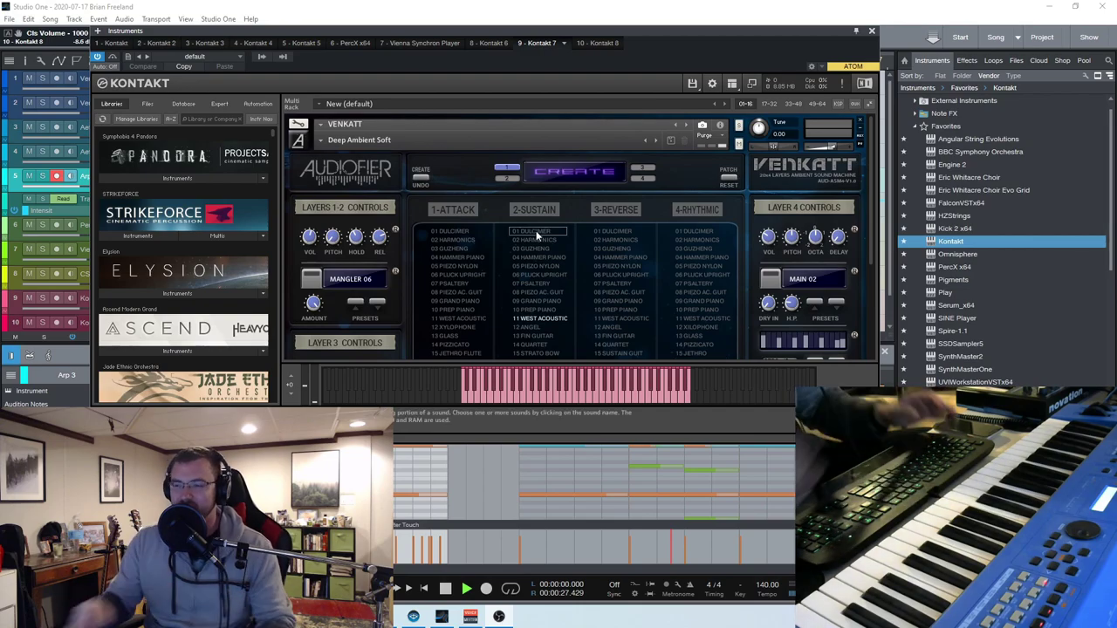
left_click(871, 31)
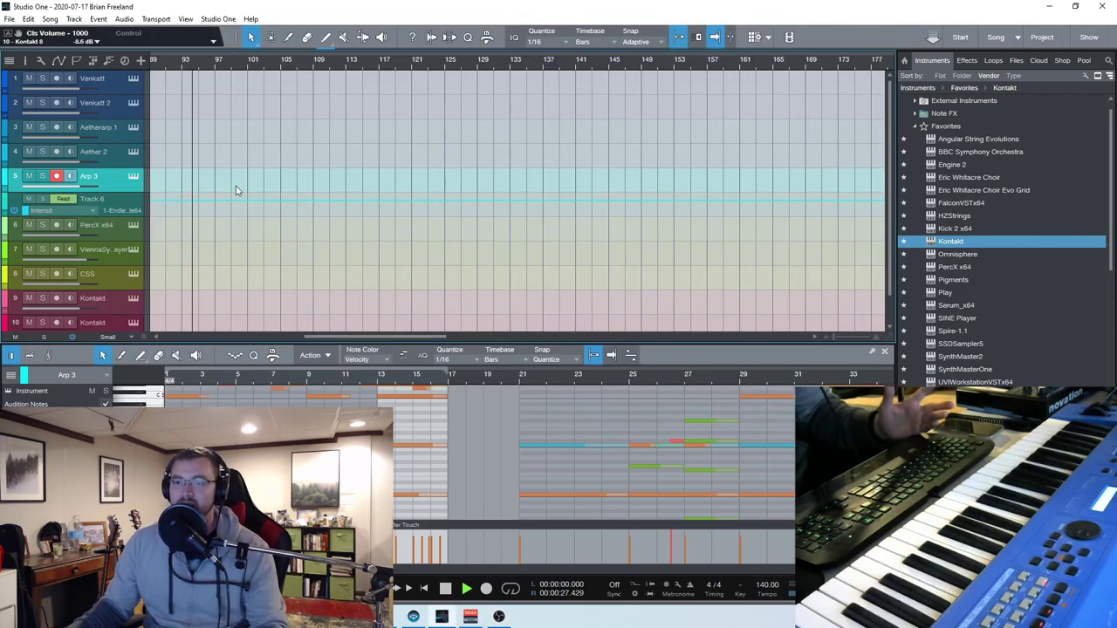
- Stop playback and return the arrangement to the start of the song
key("space")
key("f")
key("Home")
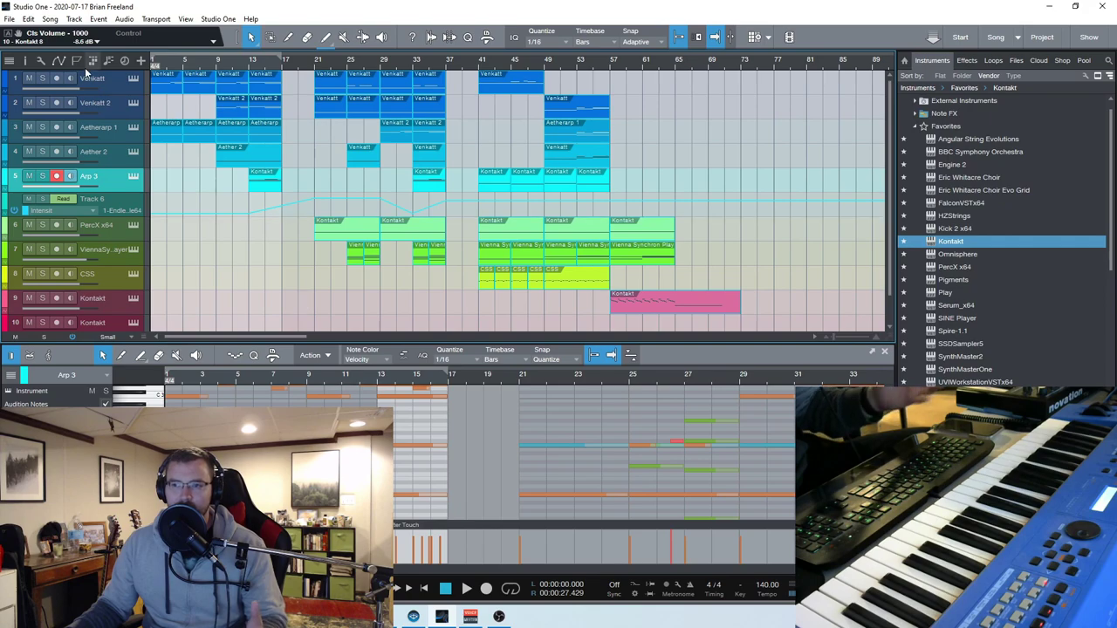
scroll(216, 197, "down", 1)
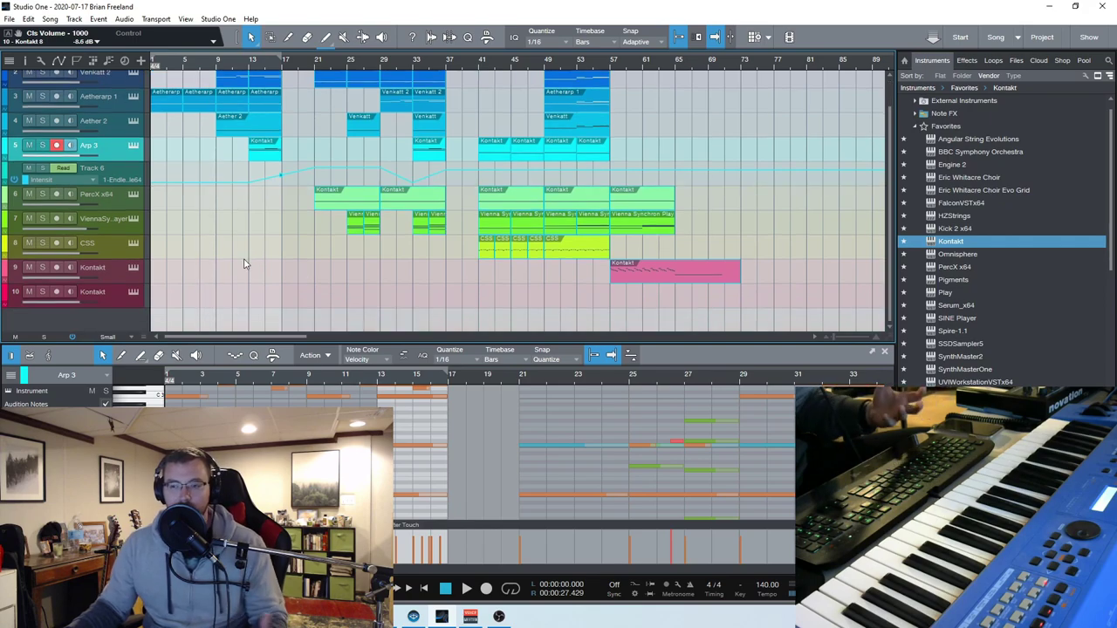
scroll(157, 115, "up", 1)
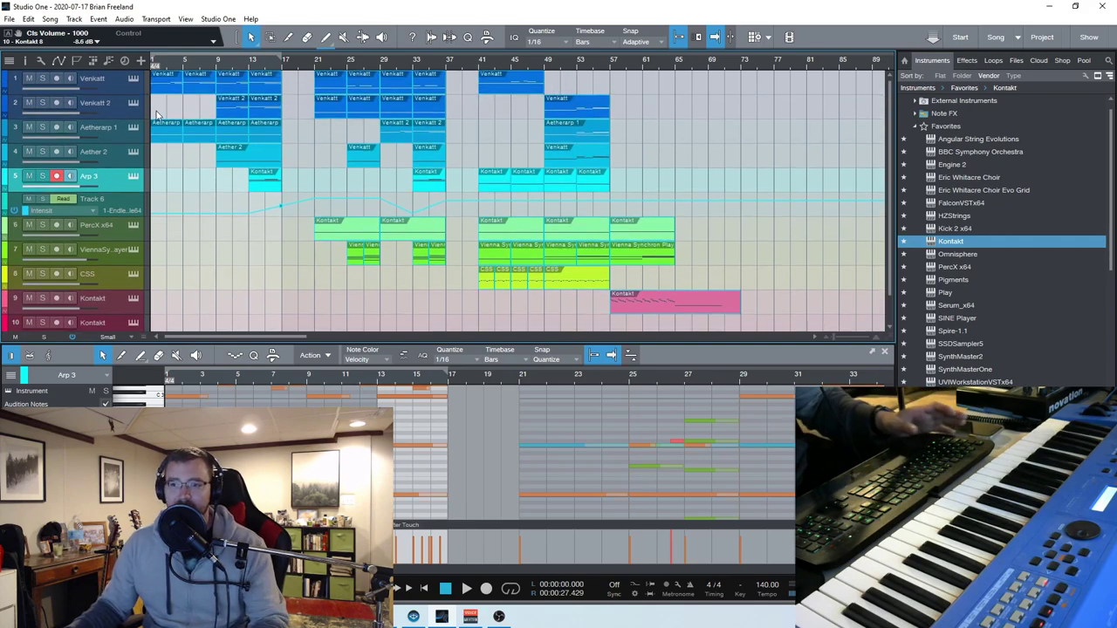
- Solo the Venkatt track and audition its Flute patch with the instrument window open, stopping playback and closing the window at the end
left_click(115, 91)
left_click(133, 78)
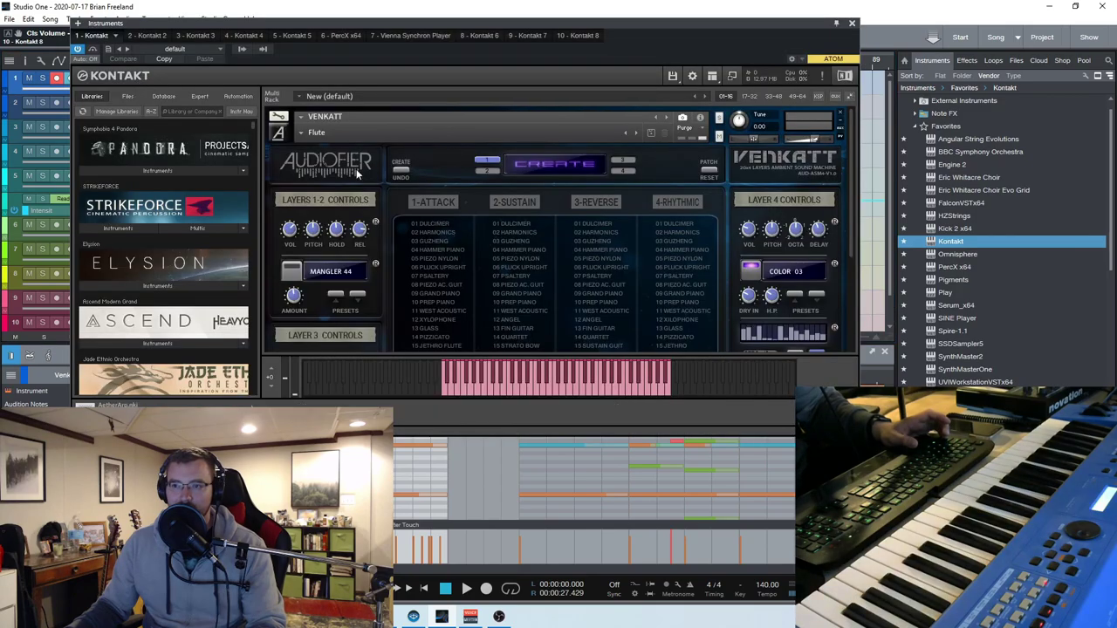
left_click_drag(408, 33, 449, 57)
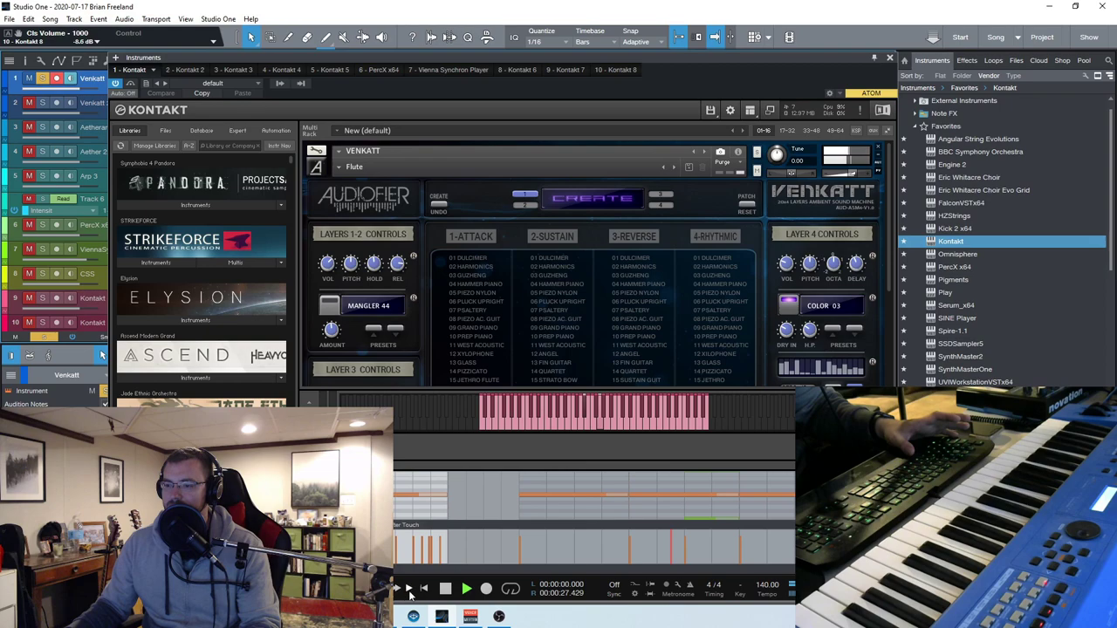
left_click(445, 589)
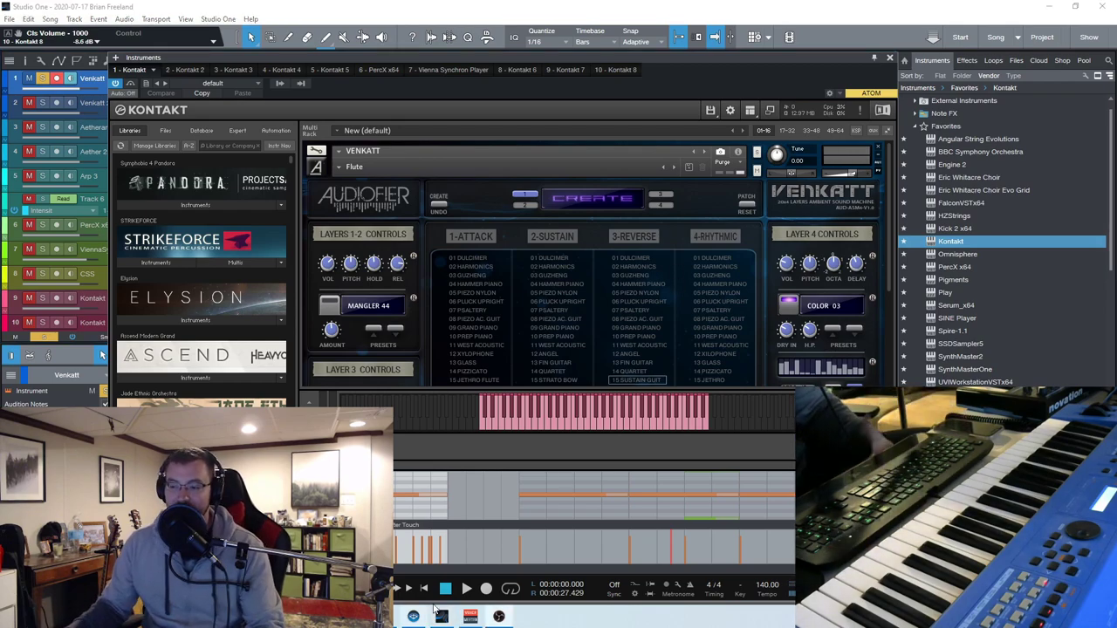
left_click(889, 57)
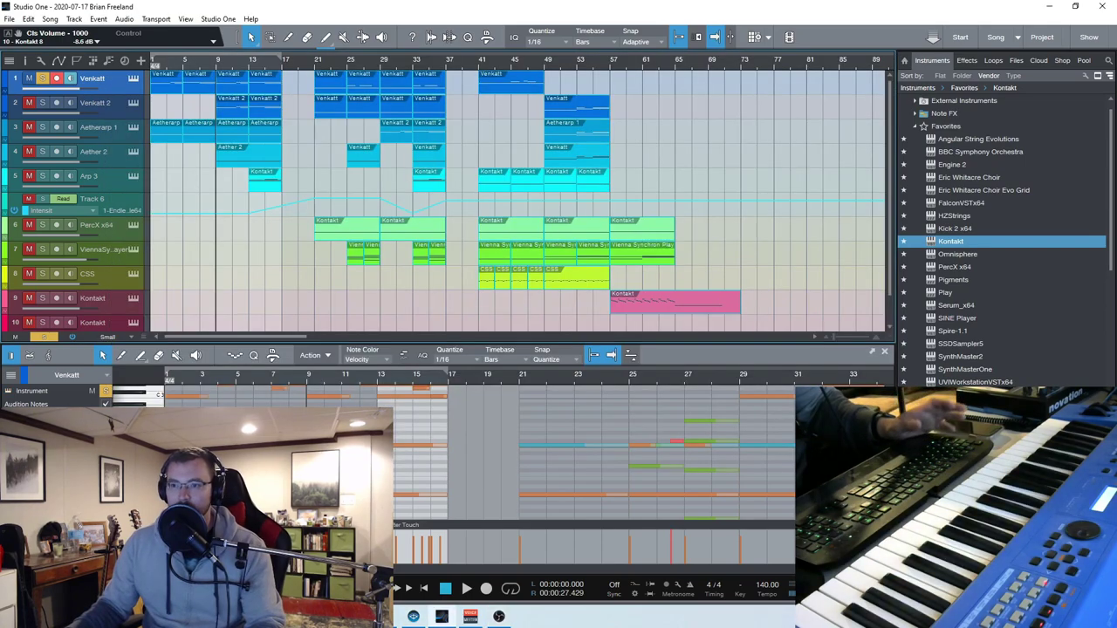
- Check the Aetherarp 1 track's instrument and play the track soloed together with Venkatt from the start of the song
left_click(123, 132)
left_click(133, 127)
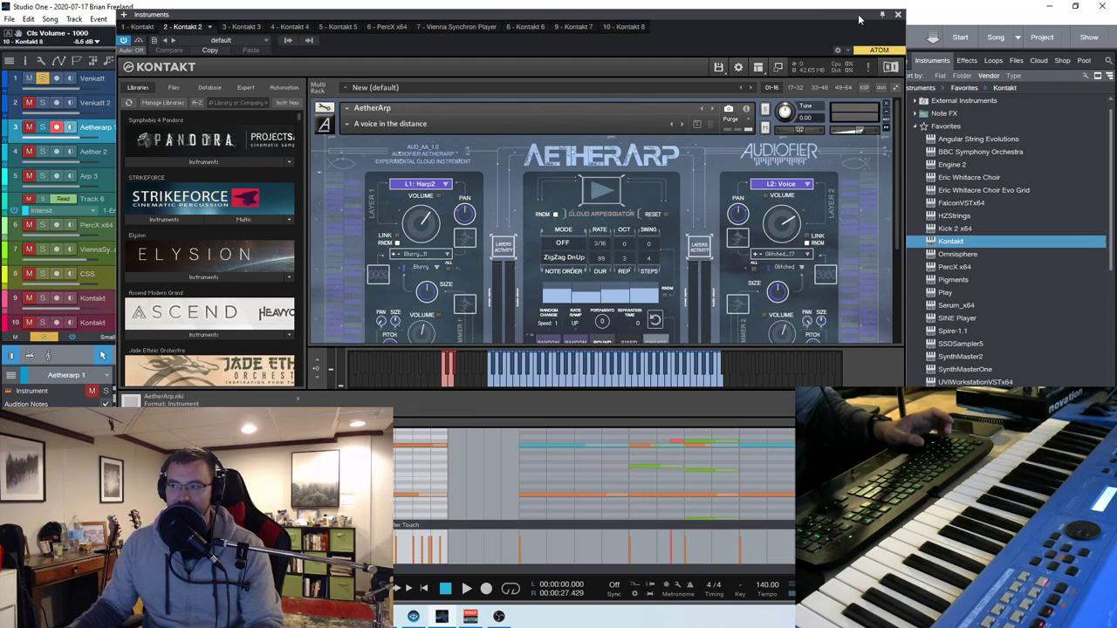
left_click(899, 16)
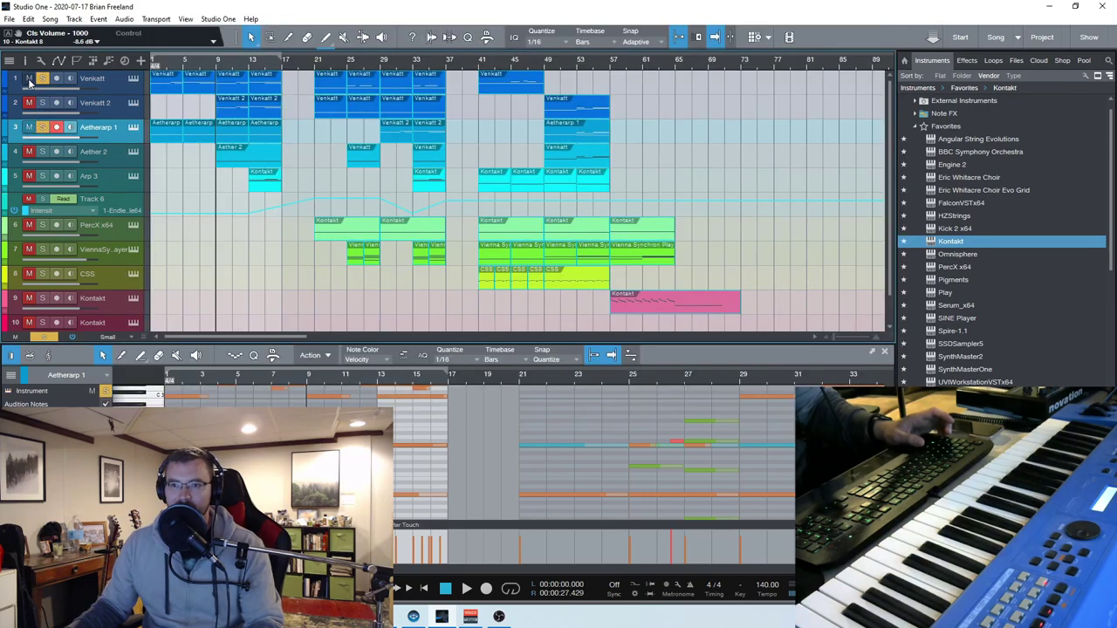
key("KP_Decimal")
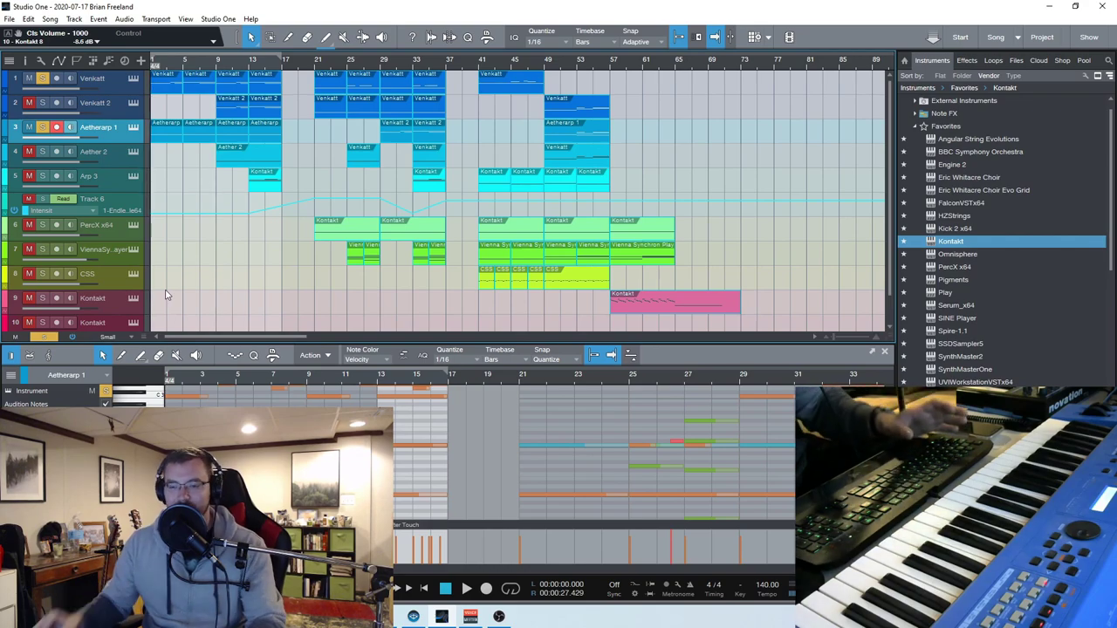
key("space")
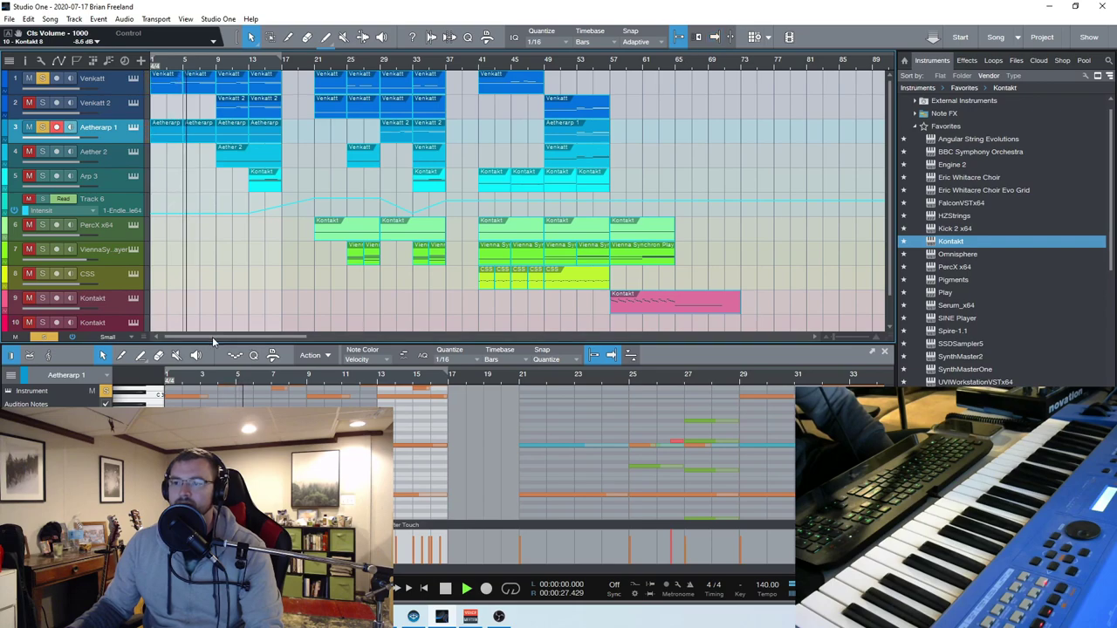
- Solo the Venkatt 2, Aether 2 and Arp 3 tracks as well and open the Venkatt 2 track's Kontakt instrument
left_click(117, 107)
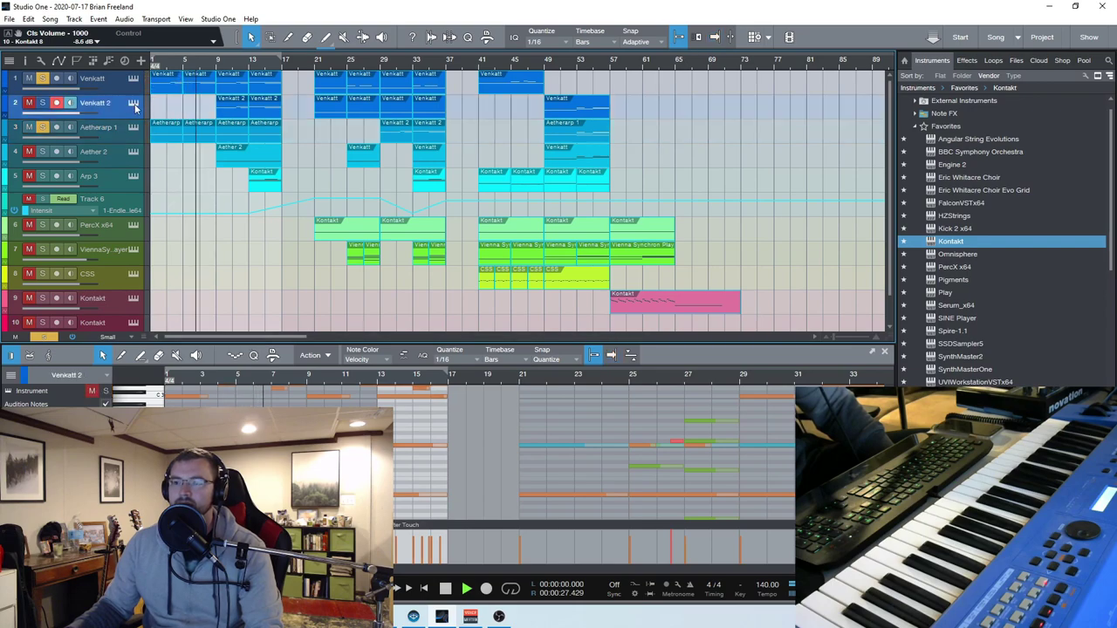
left_click(42, 103)
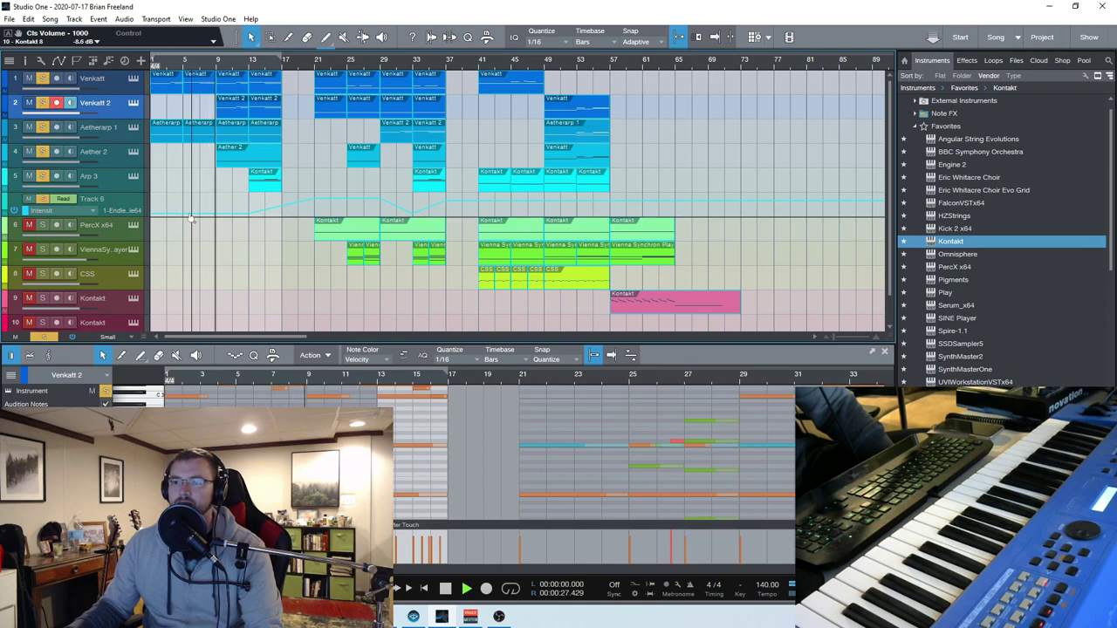
left_click(133, 103)
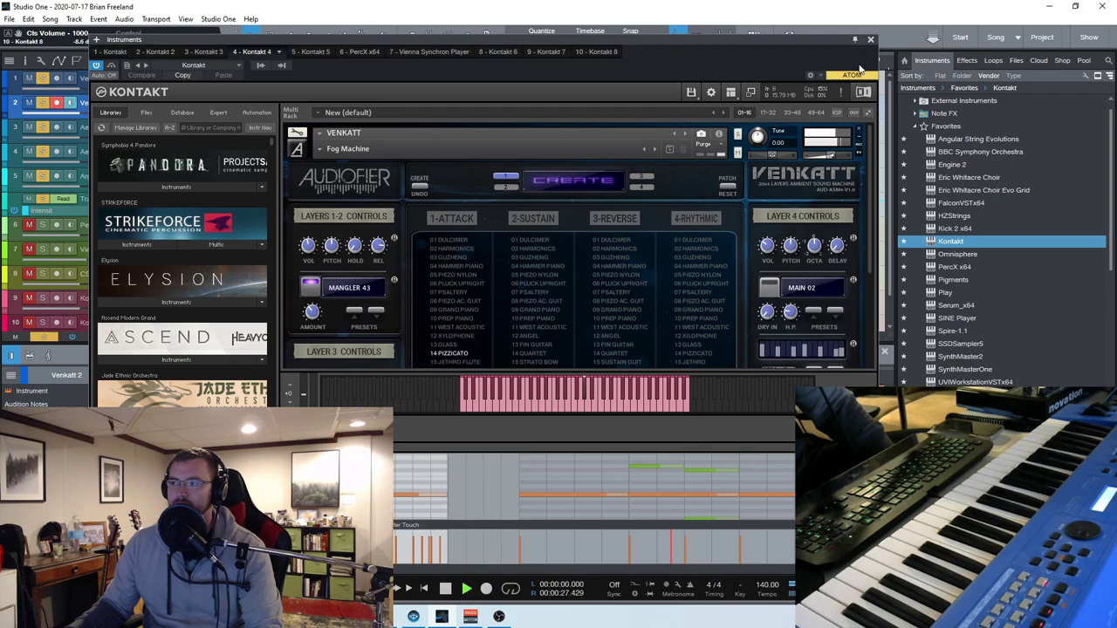
- Close the instrument window and look at the tempo track above the arrangement, hiding it at the end
left_click(870, 39)
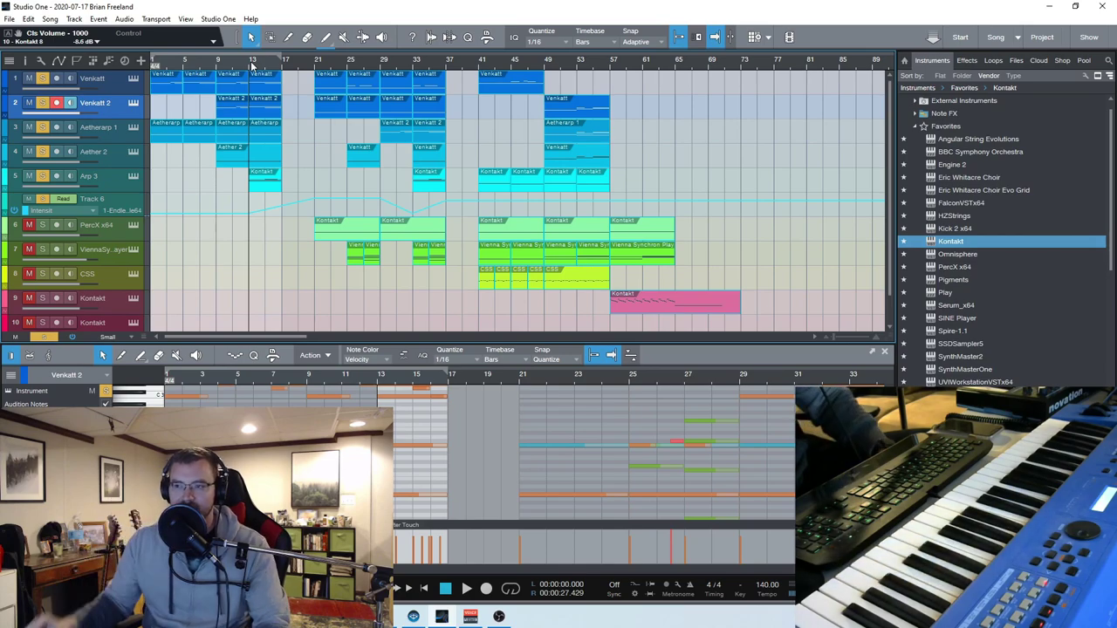
left_click(125, 61)
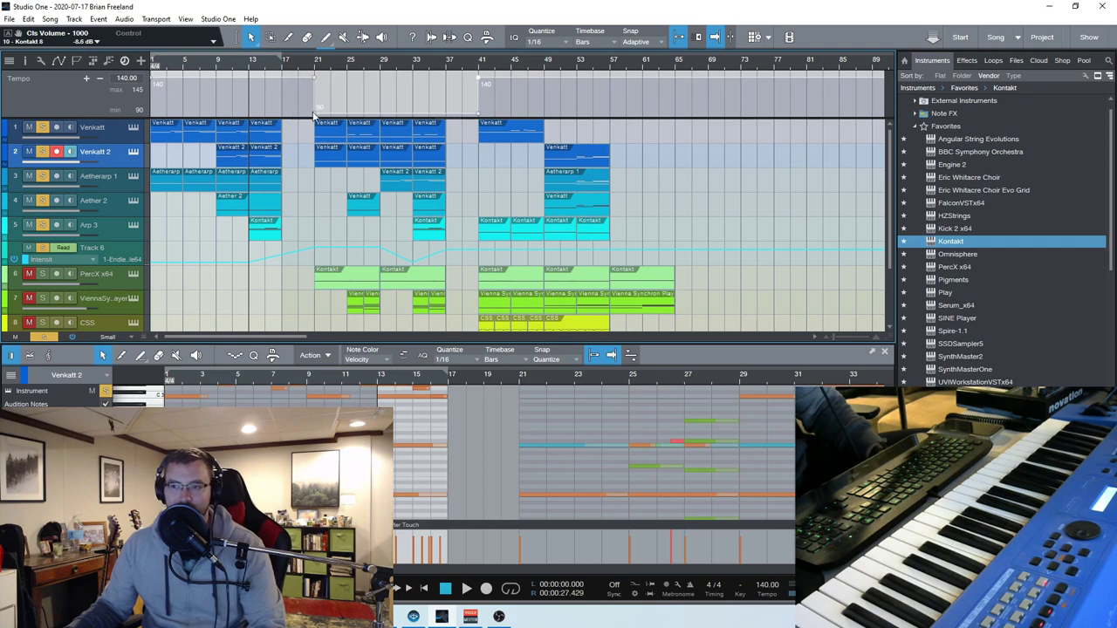
left_click(125, 61)
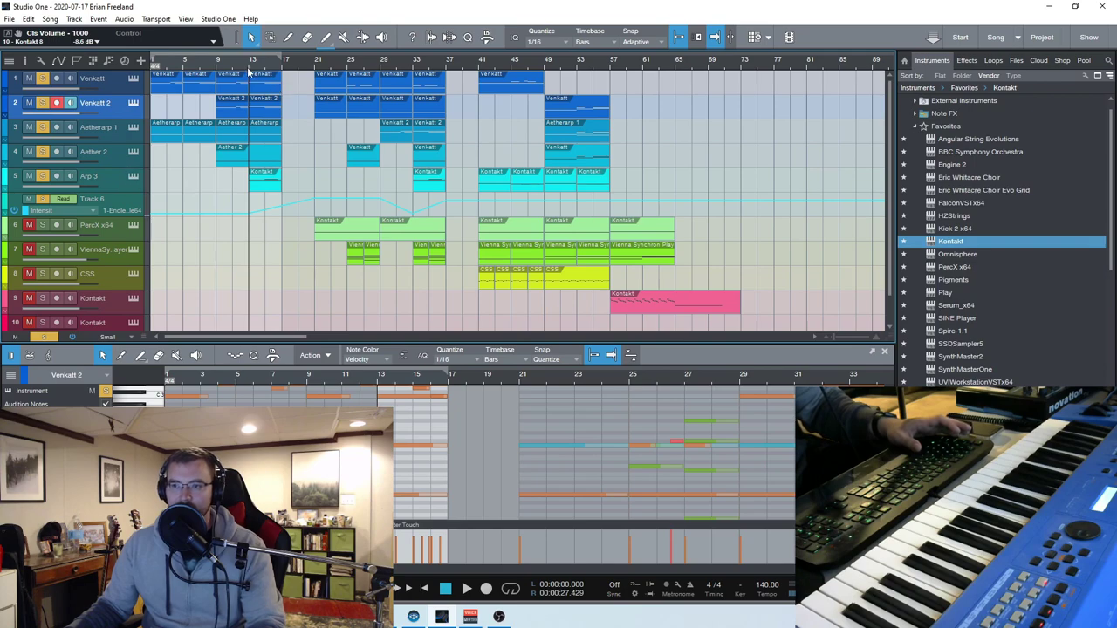
- Clear the existing solos and solo only the Venkatt 2 track
left_click(109, 180)
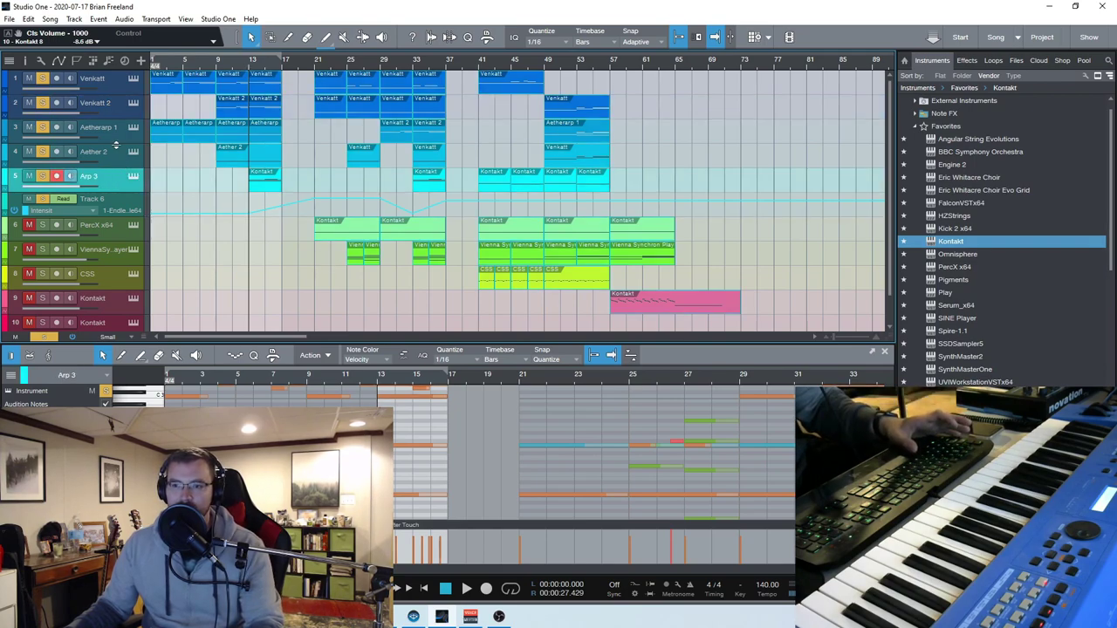
left_click(119, 107)
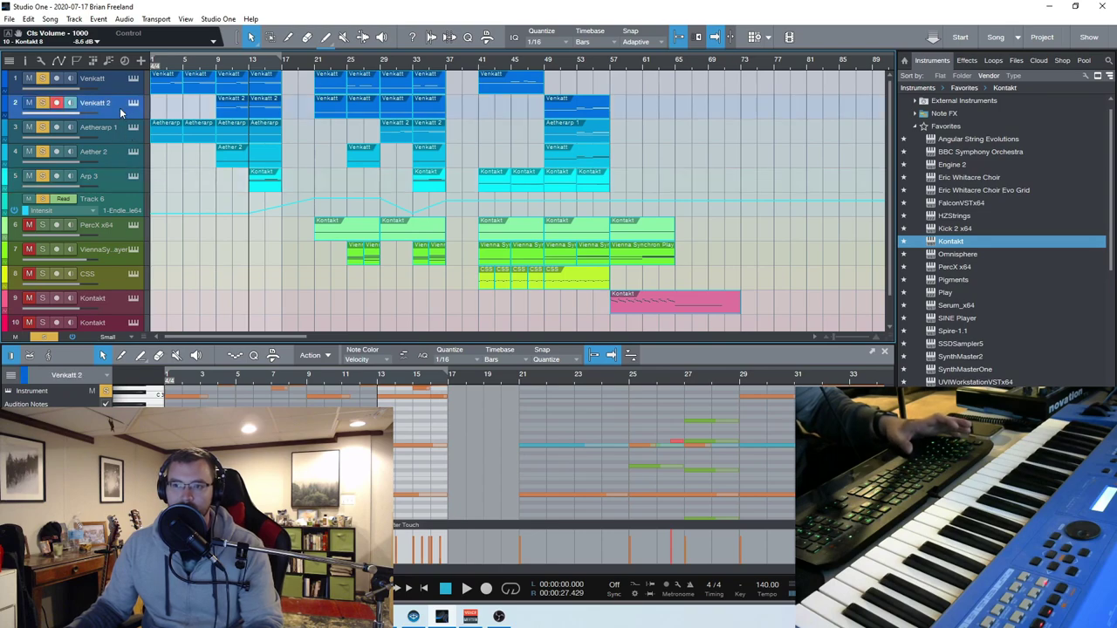
left_click(120, 83)
left_click(115, 106)
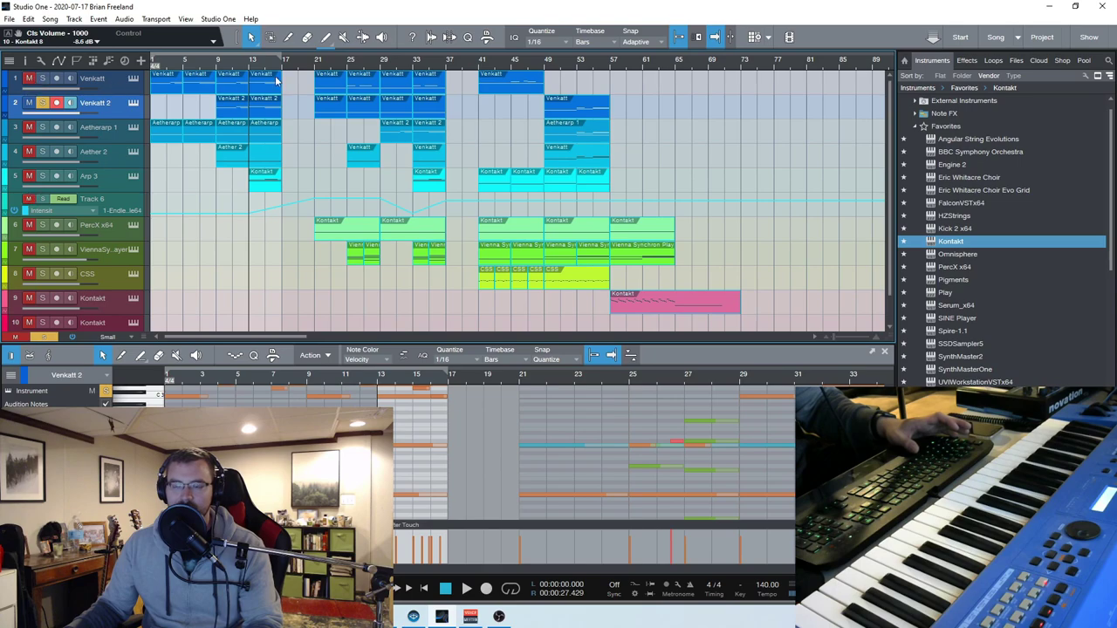
- Check the Venkatt 2 track's Fog Machine patch and audition the soloed track, stopping playback at the end
left_click(134, 103)
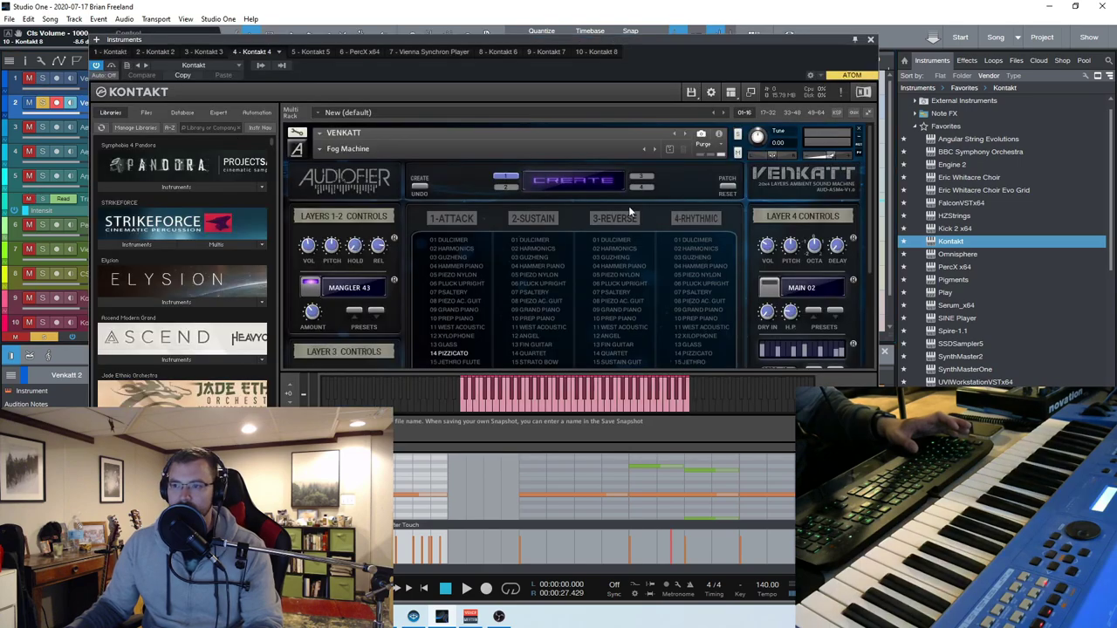
left_click(870, 39)
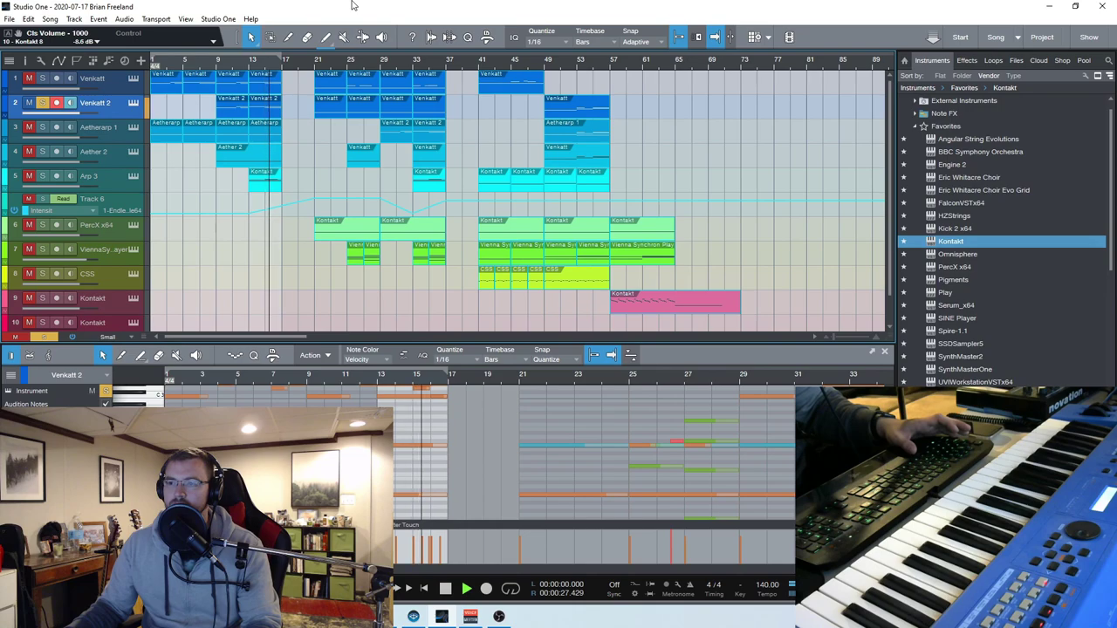
left_click(447, 590)
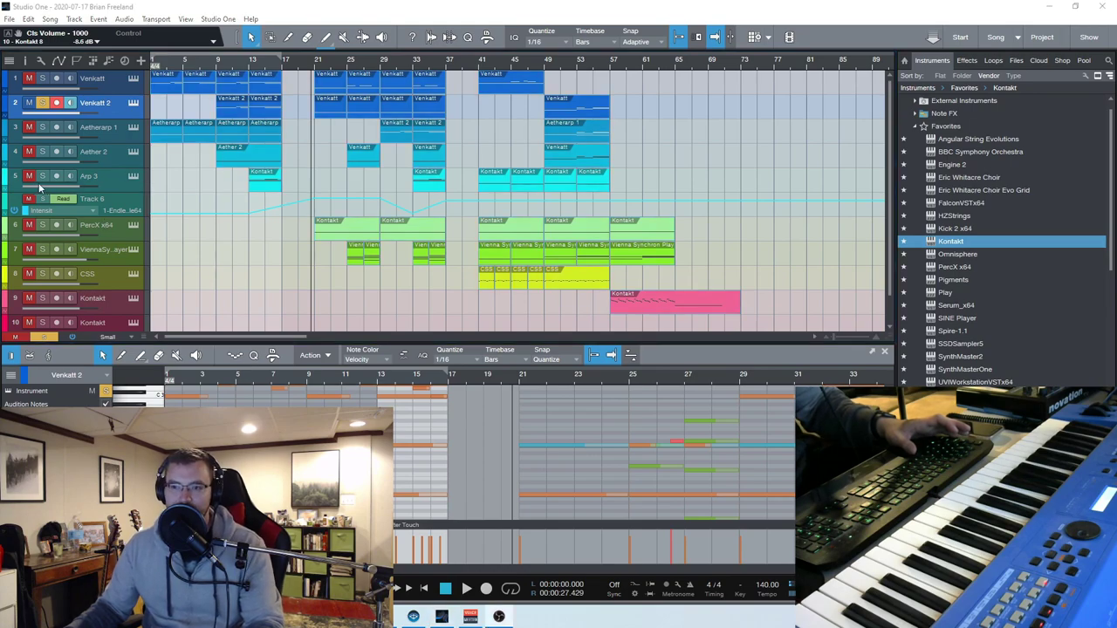
- Play the full arrangement without solos from about bar 17, selecting the Venkatt track and following the playback
left_click(285, 67)
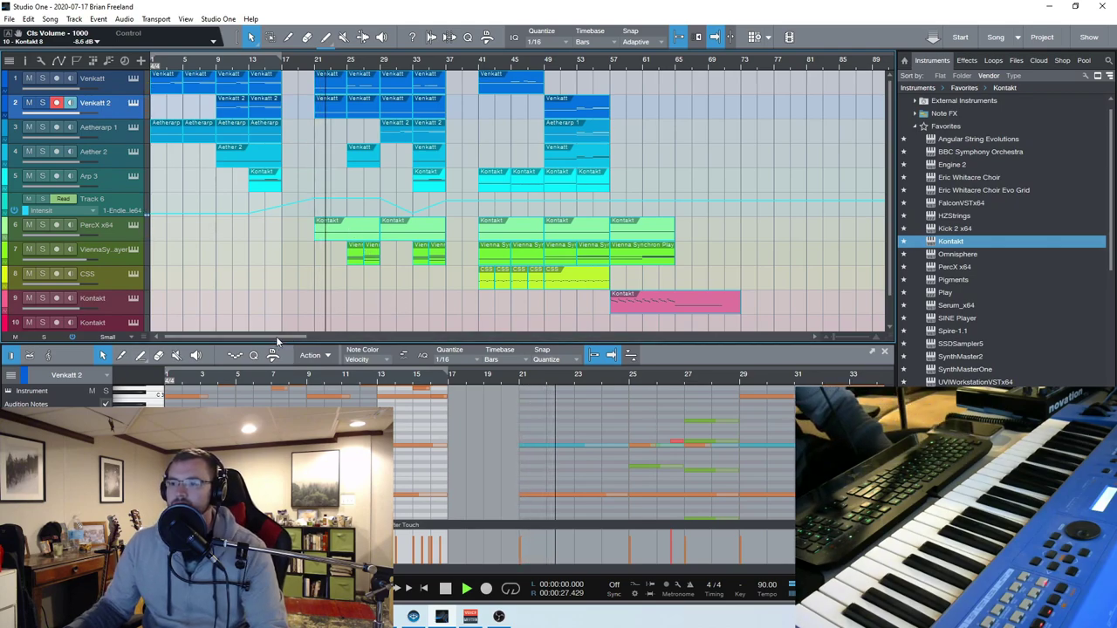
left_click_drag(276, 336, 291, 336)
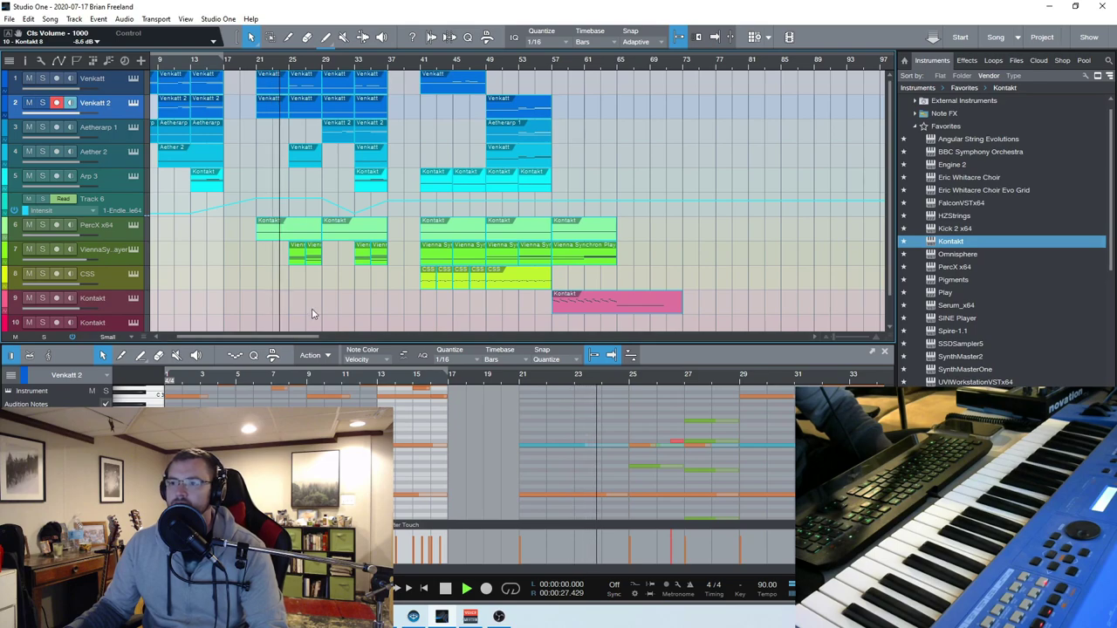
left_click(125, 85)
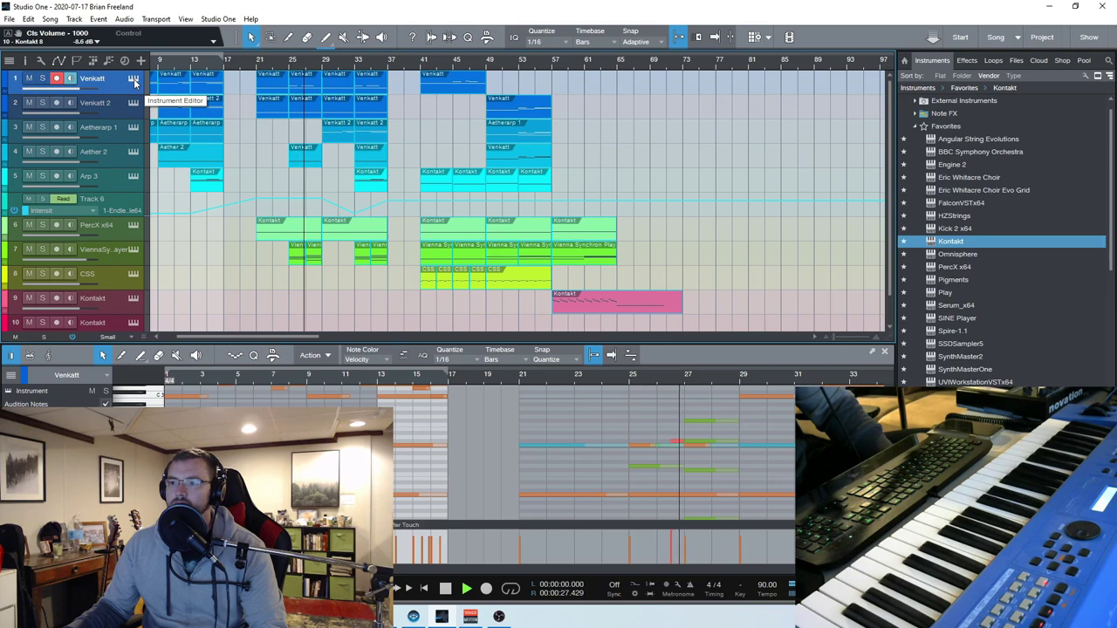
left_click_drag(290, 337, 297, 339)
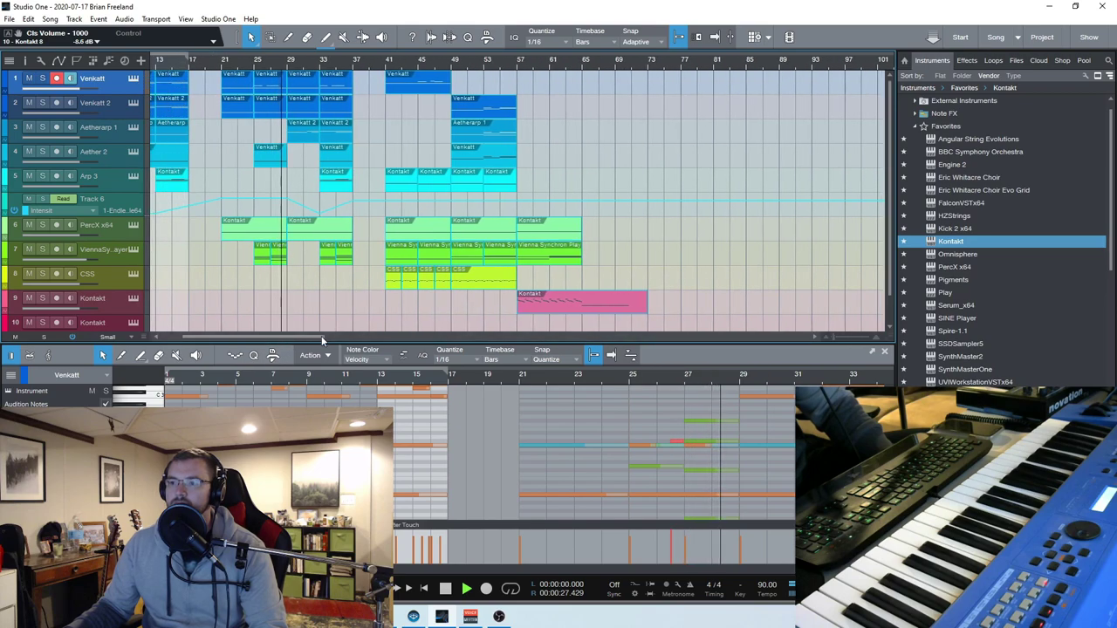
scroll(319, 340, "right", 2)
left_click_drag(319, 340, 306, 335)
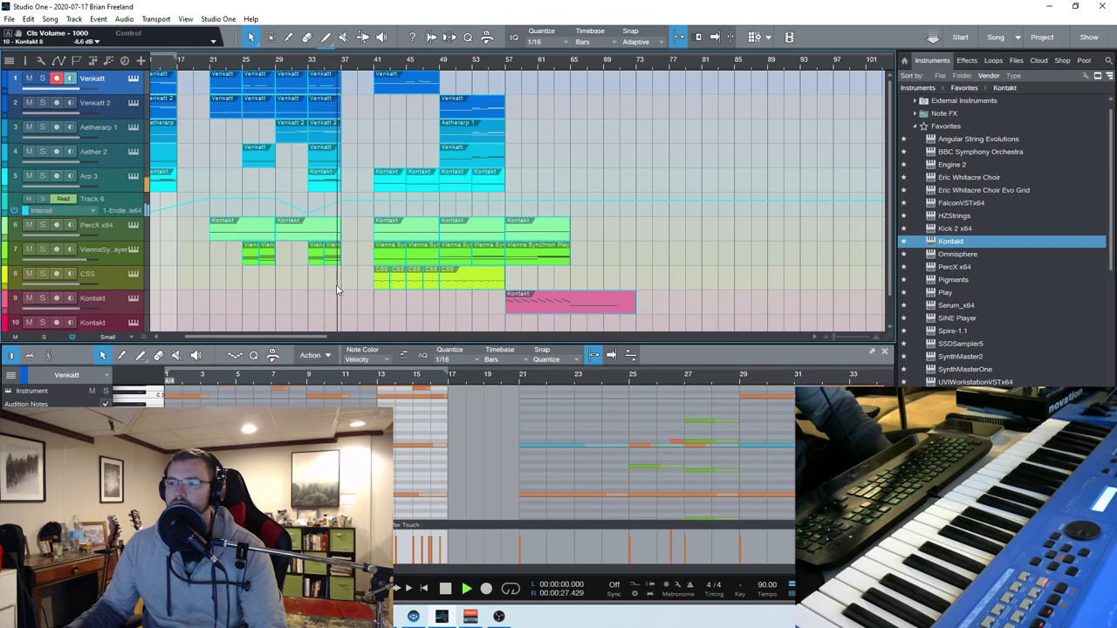
- Enlarge the note editor to follow the song's notes from about bar 41 to 65 during playback, closing the editor at the end
scroll(282, 400, "right", 10)
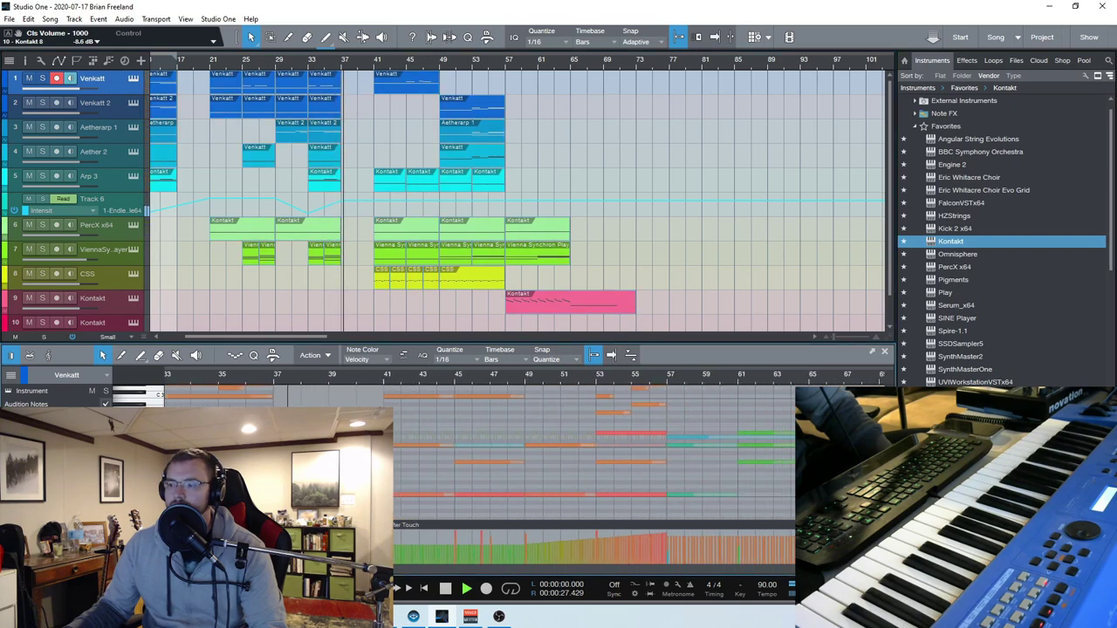
left_click(283, 401)
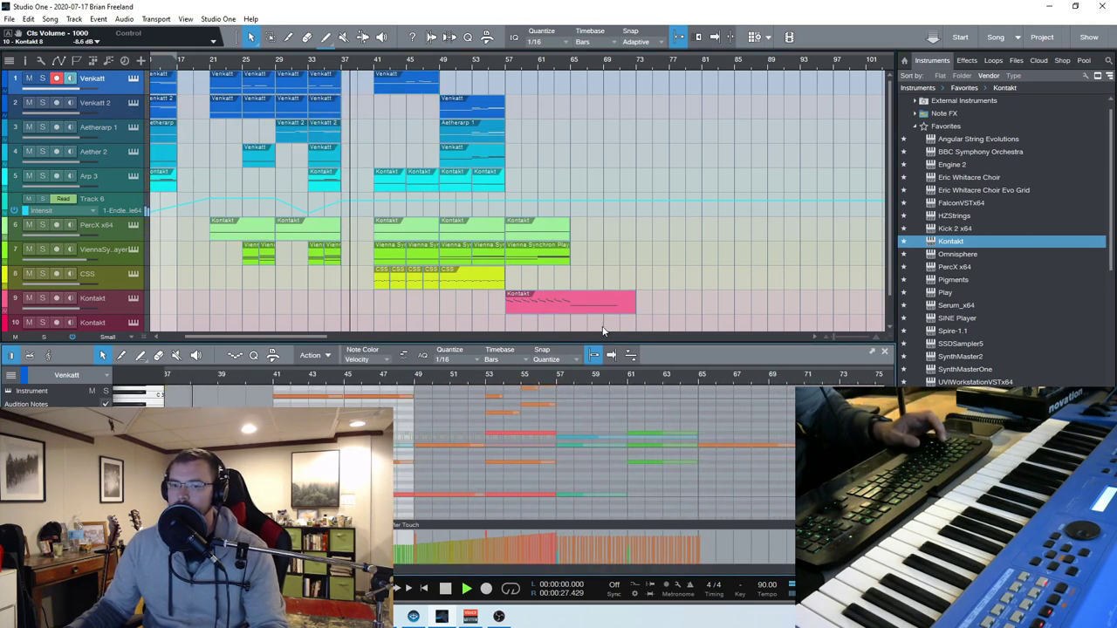
left_click_drag(573, 344, 574, 178)
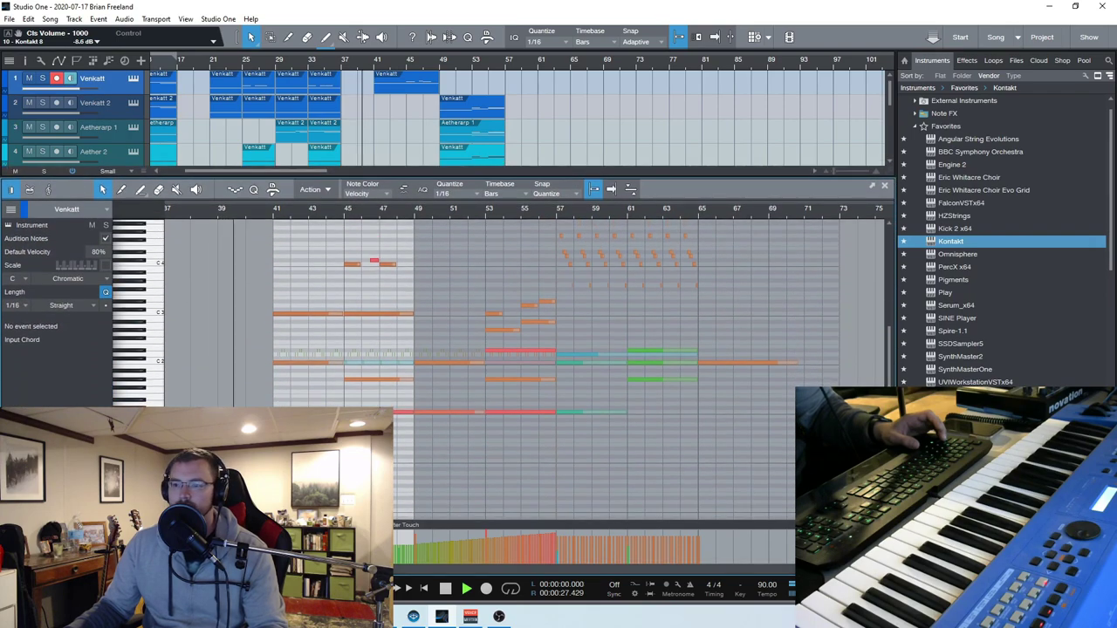
scroll(524, 306, "left", 2)
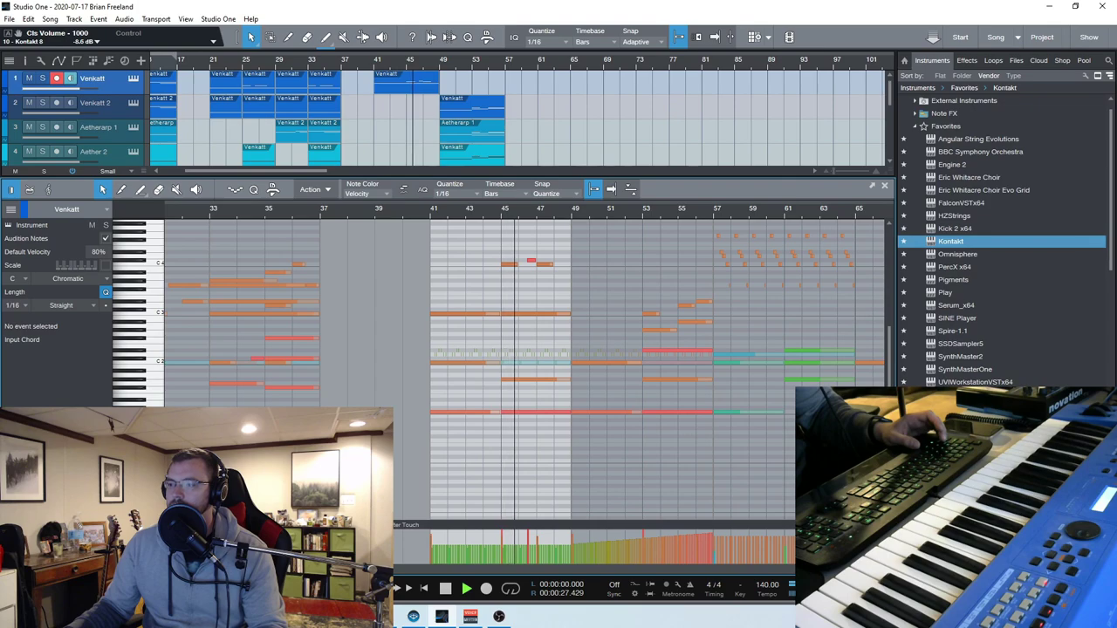
left_click(614, 191)
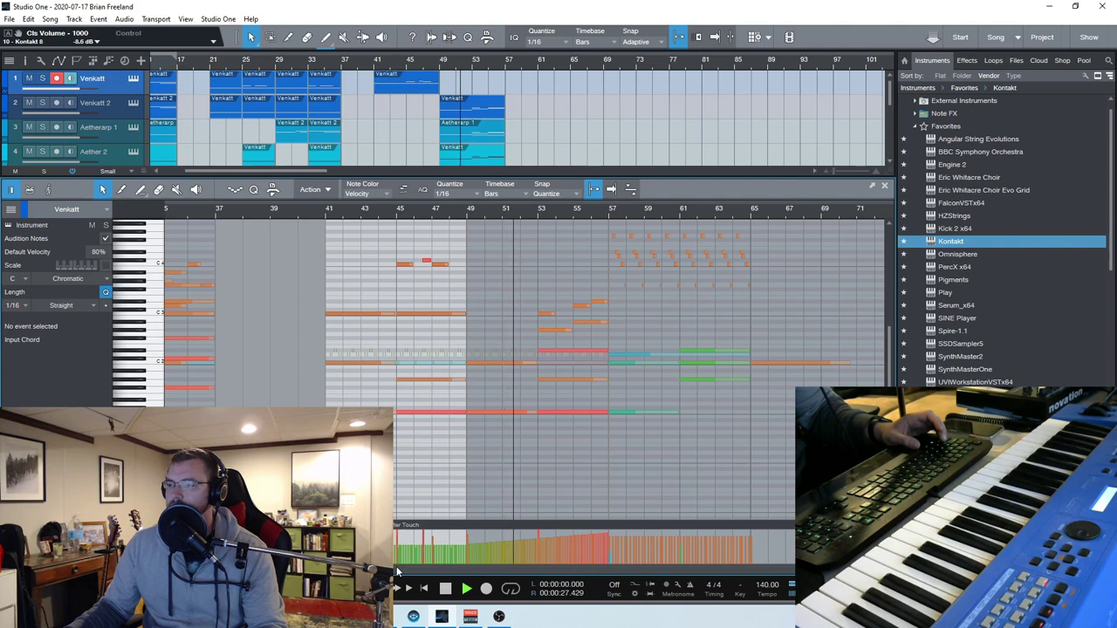
key("Down")
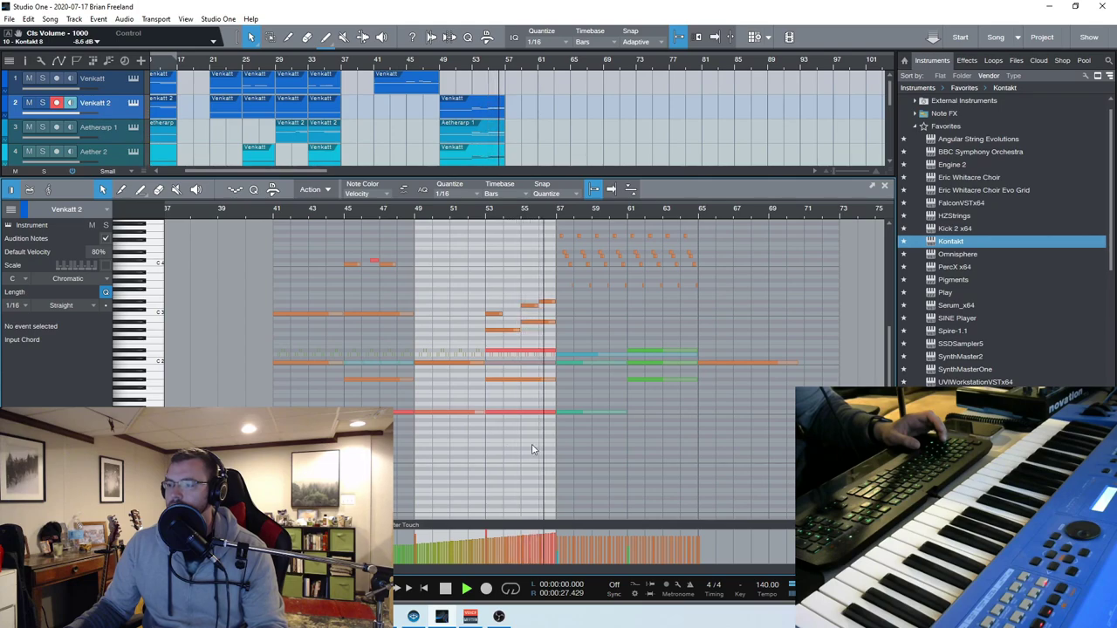
left_click(598, 449)
scroll(838, 367, "up", 1)
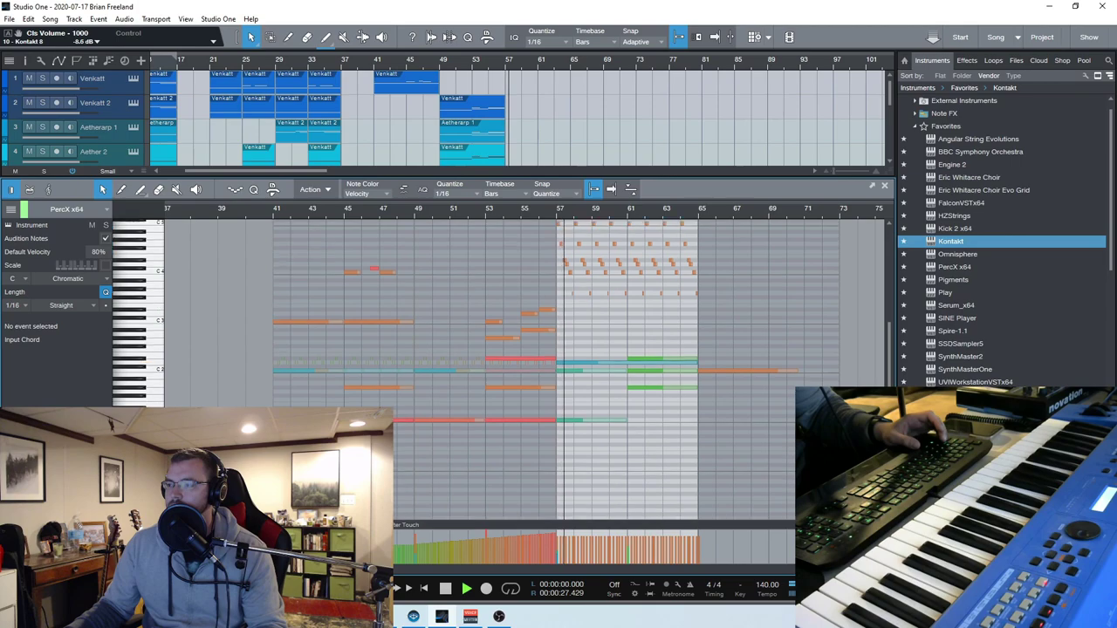
left_click(884, 187)
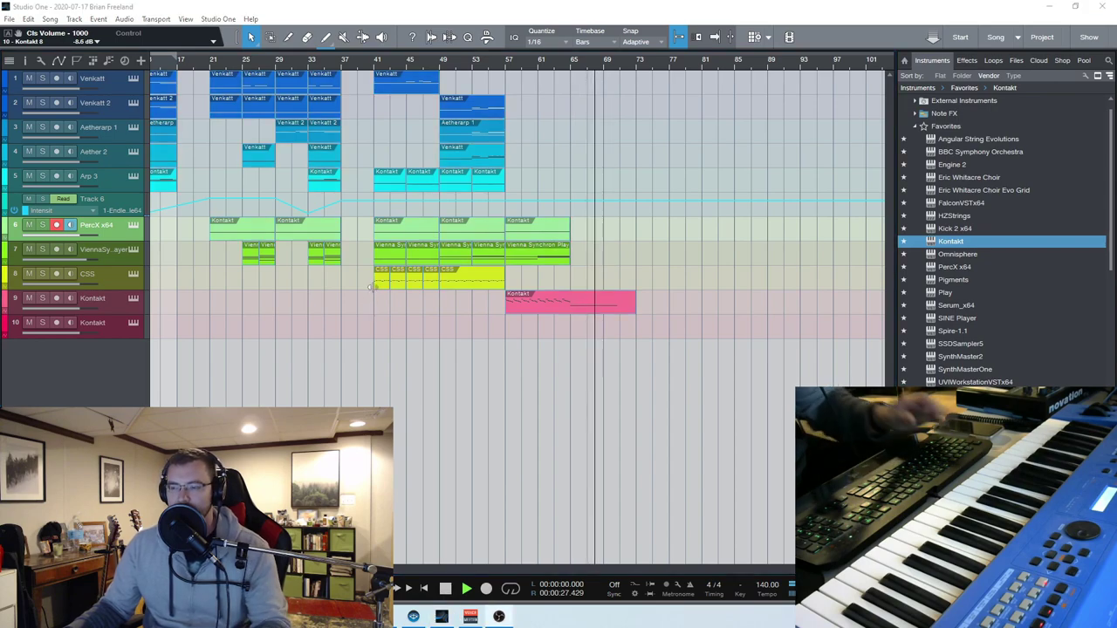
- Mute the PercX x64, Vienna Synchron Player and CSS tracks and select the Venkatt 2 track
left_click_drag(29, 273, 28, 322)
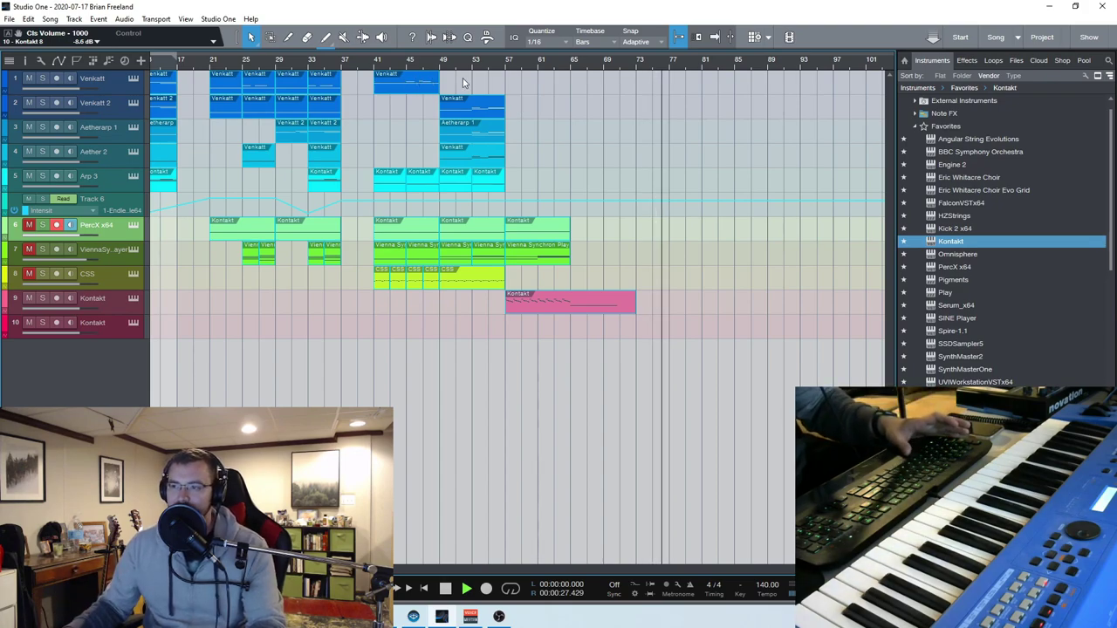
left_click(112, 103)
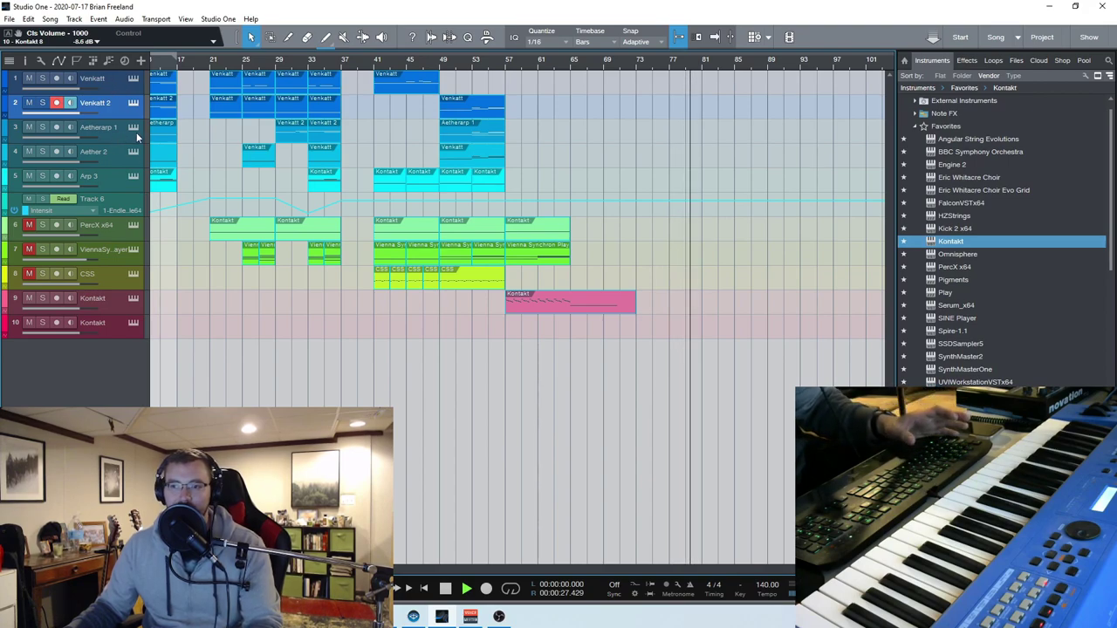
- Solo track 9 (Kontakt), check its Deep Ambient Soft patch and play the track from just before bar 57
left_click(442, 68)
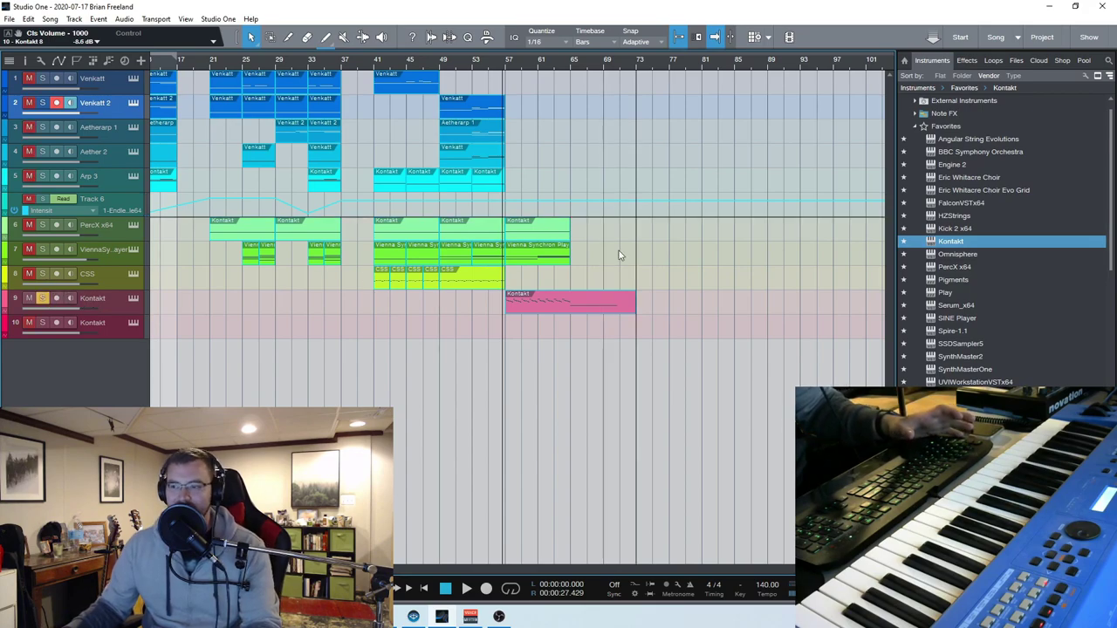
left_click(132, 299)
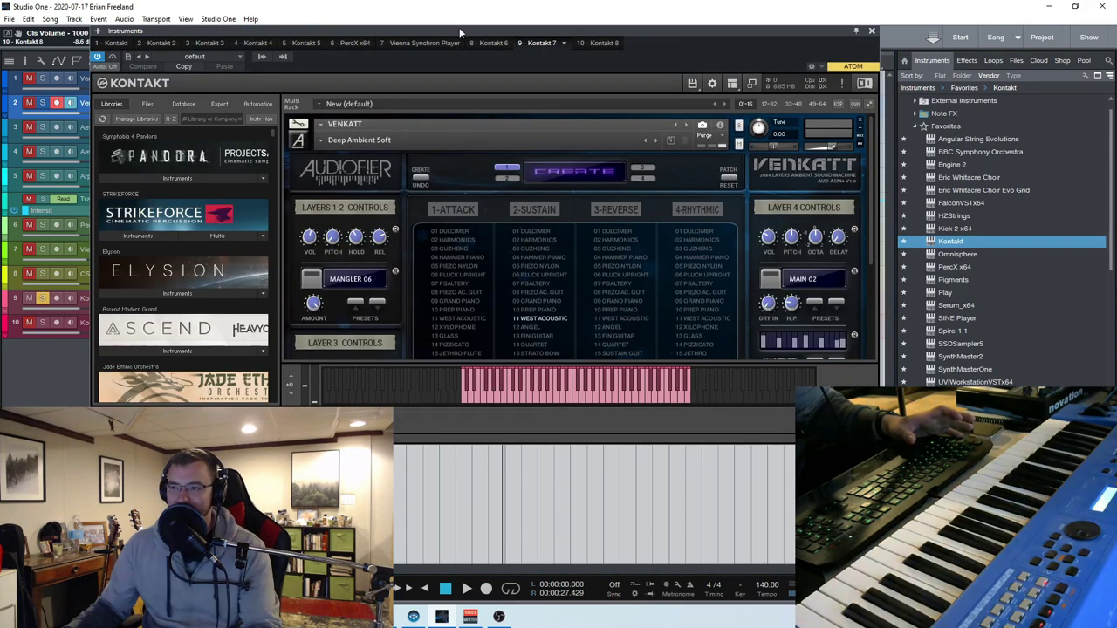
left_click_drag(473, 34, 466, 41)
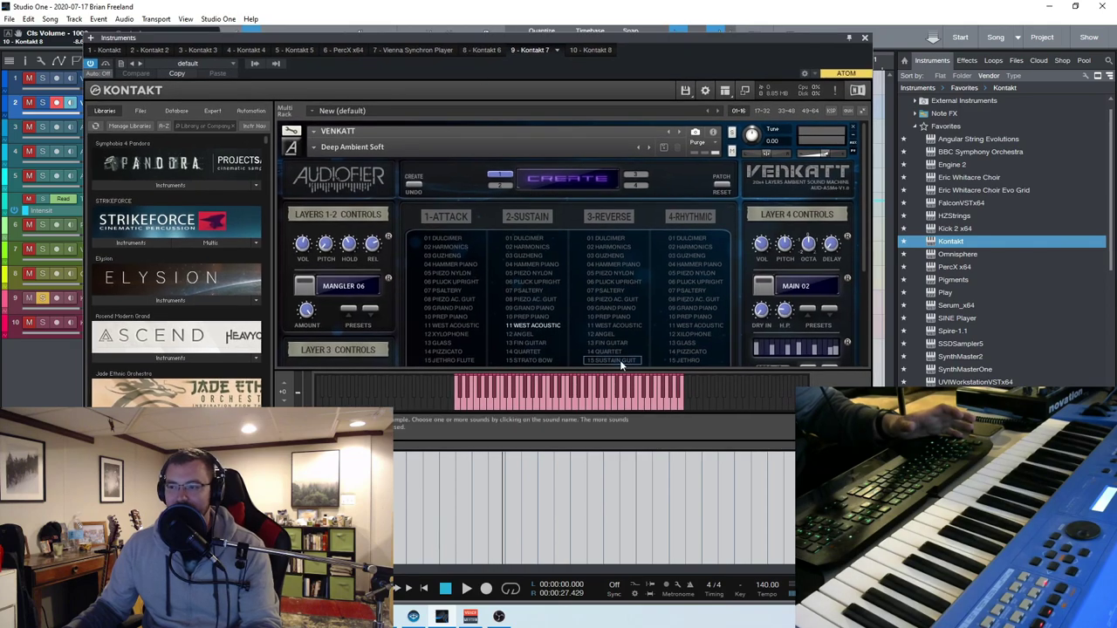
left_click(865, 37)
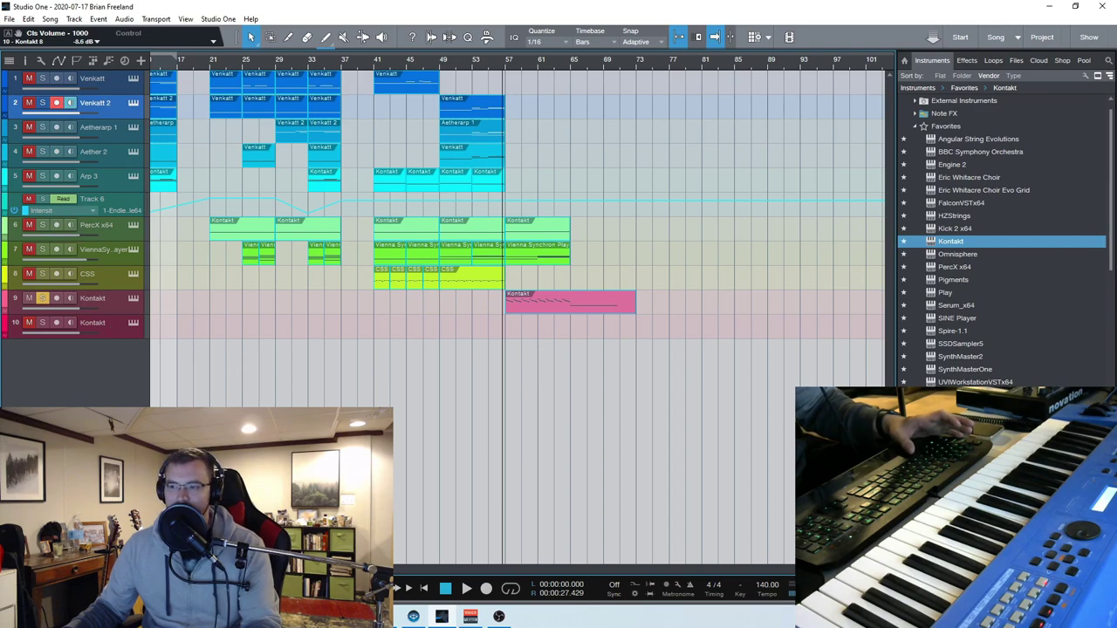
key("space")
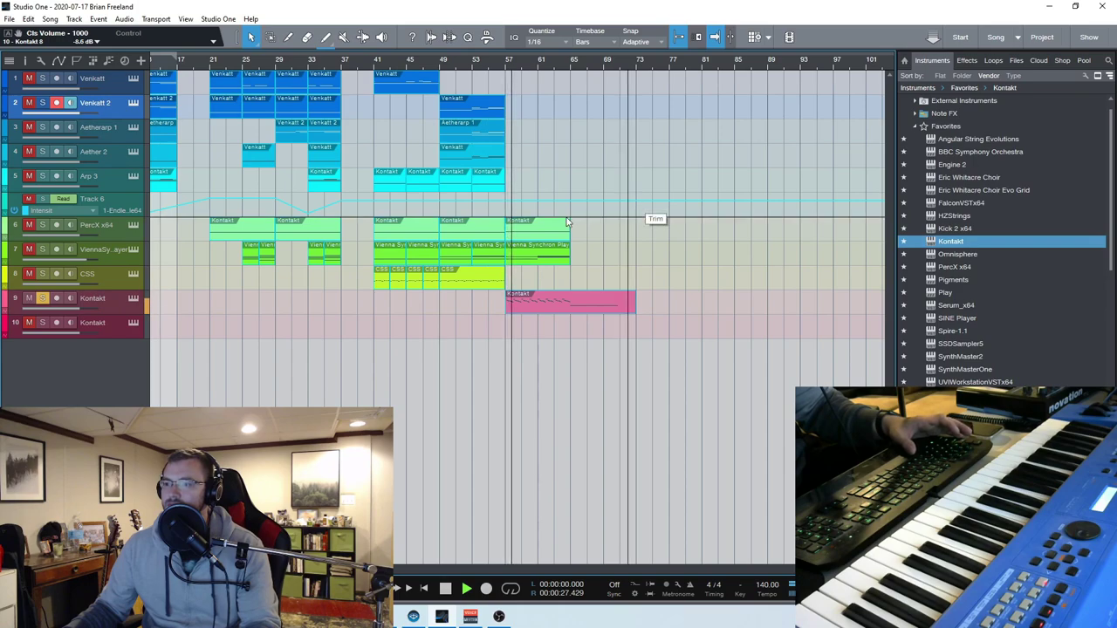
- Solo the PercX x64 and Vienna Synchron Player tracks as well and follow the playback through the song's ending
left_click(41, 225)
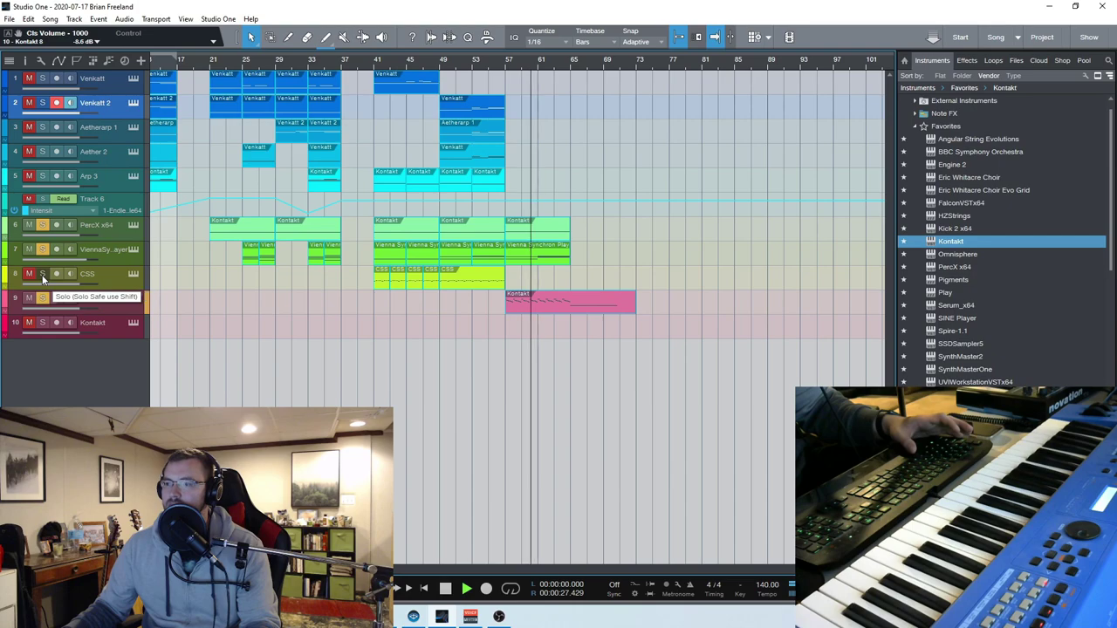
scroll(515, 218, "right", 4)
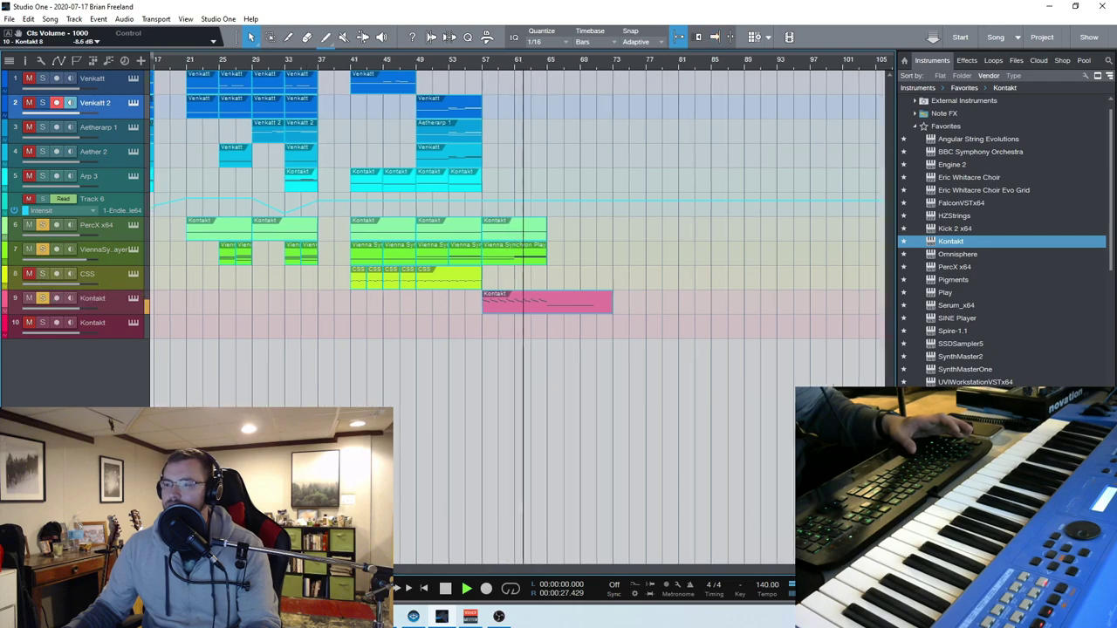
scroll(514, 218, "right", 1)
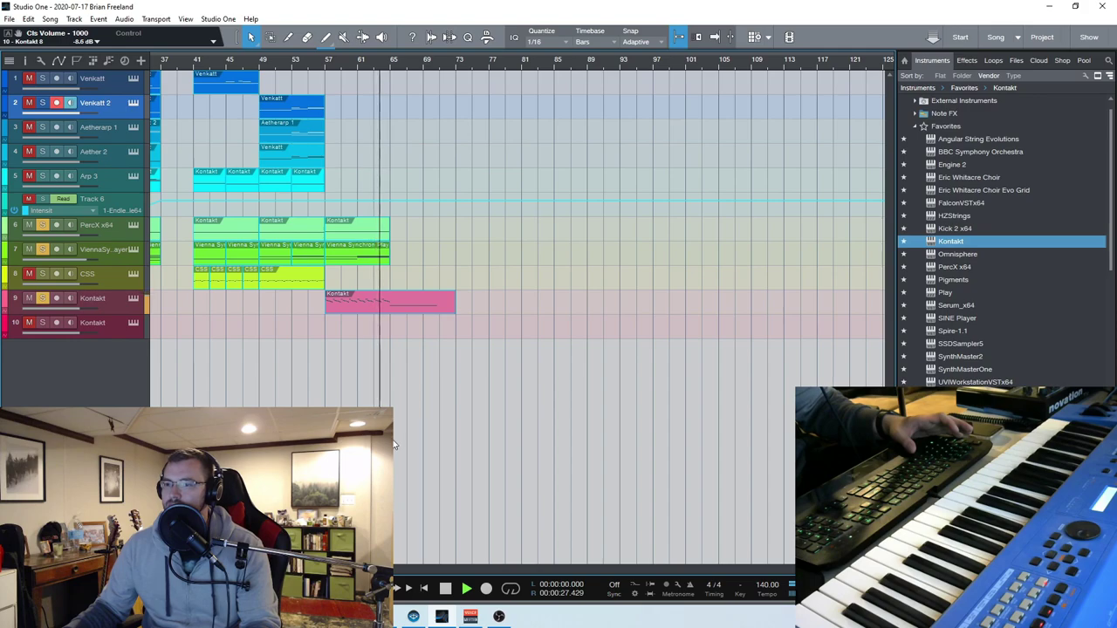
scroll(515, 218, "left", 1)
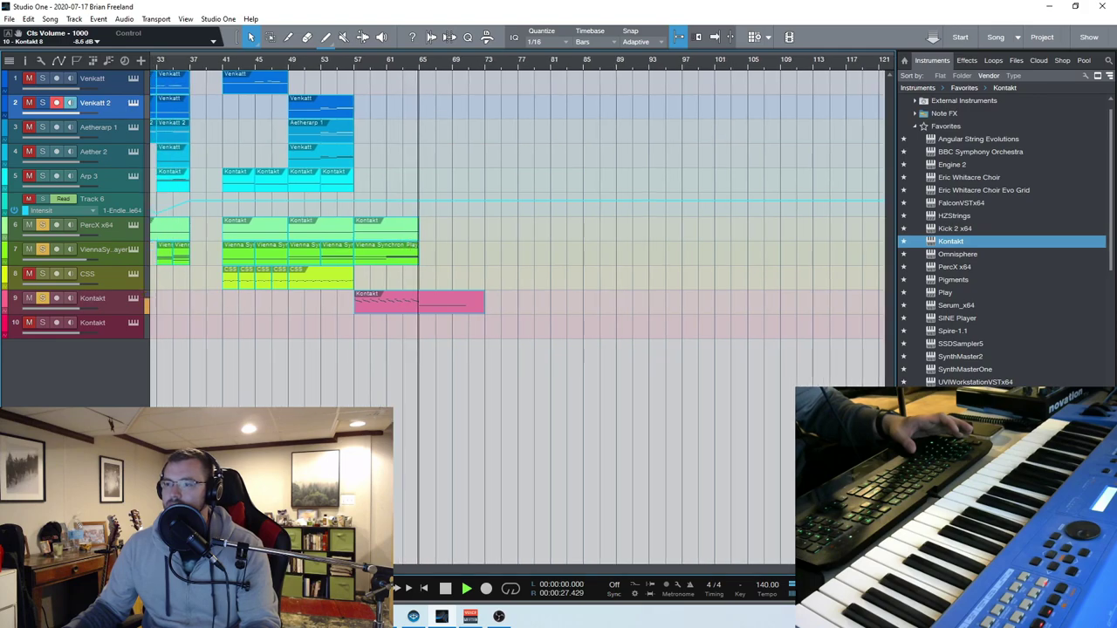
scroll(515, 218, "left", 2)
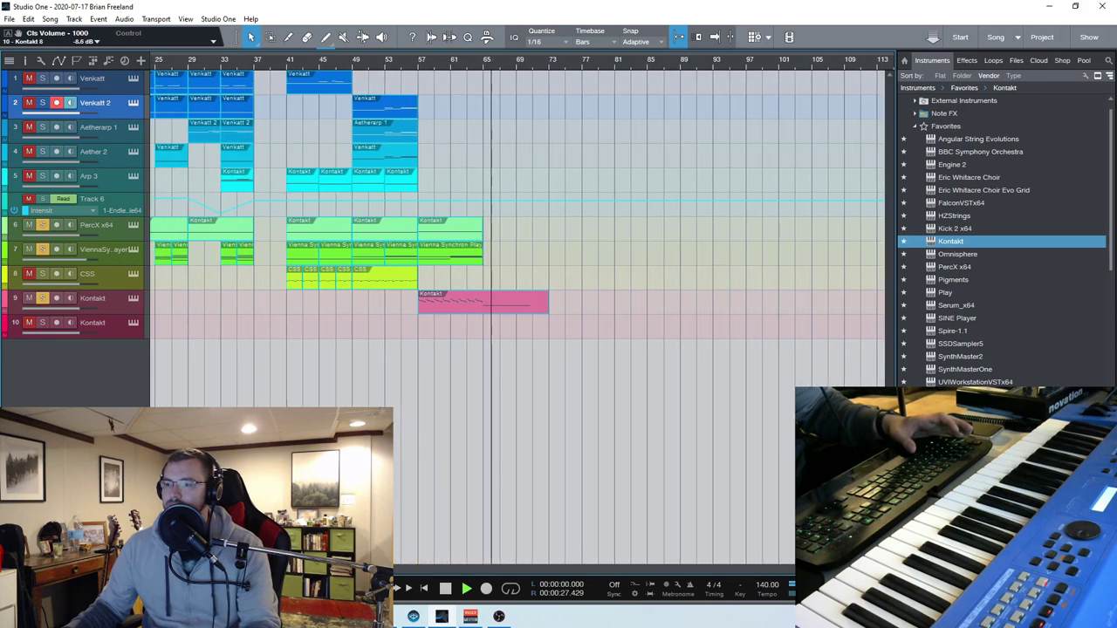
scroll(515, 219, "left", 1)
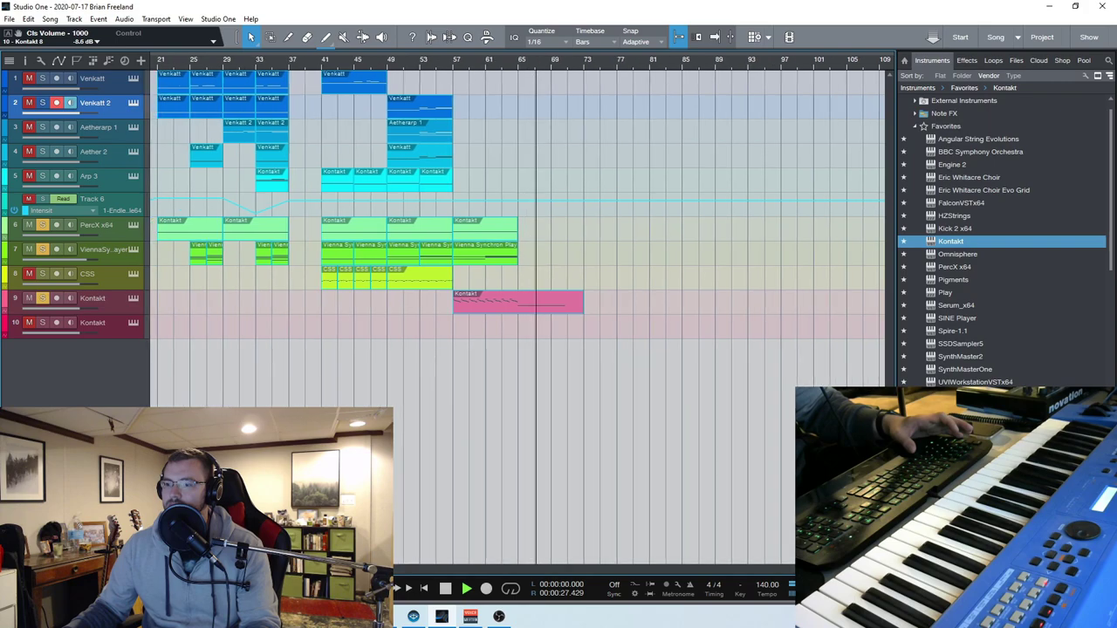
- Turn on playback autoscroll, stop the song and return the arrangement view to its start
key("f")
key("space")
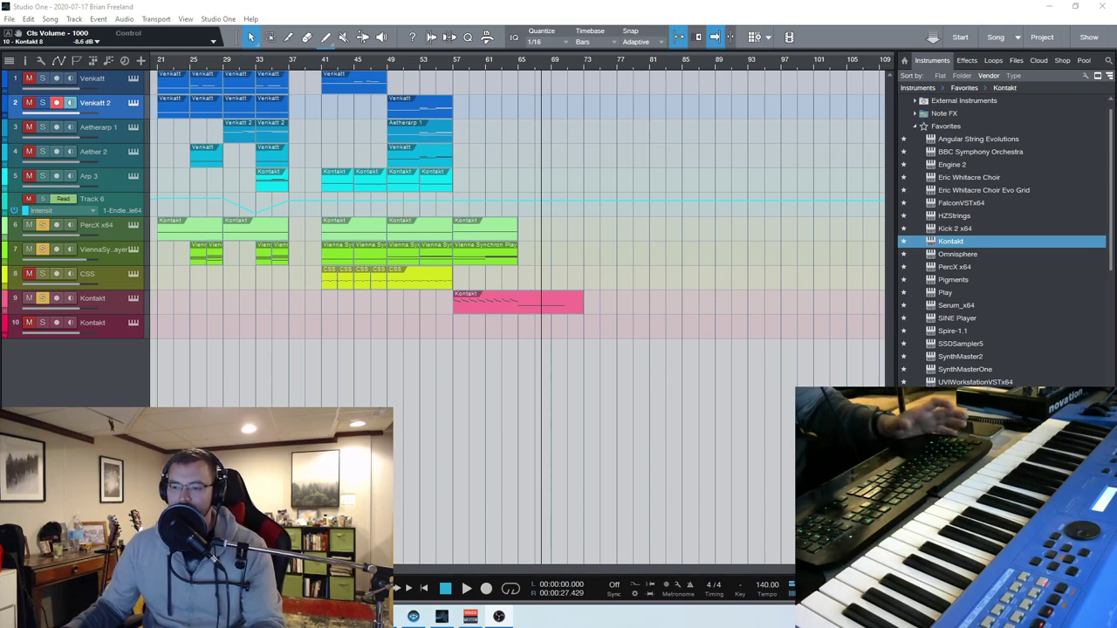
scroll(173, 83, "left", 5)
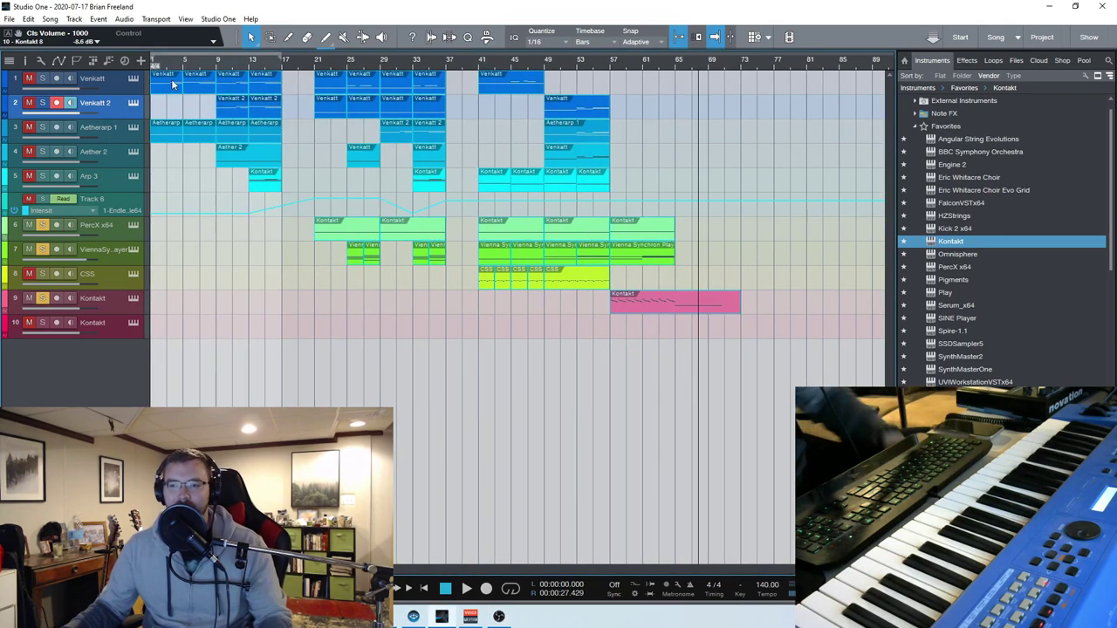
- Open track 10's Kontakt instrument and remove the 1000Drums patch and the default instrument from its rack
left_click(89, 334)
left_click(133, 322)
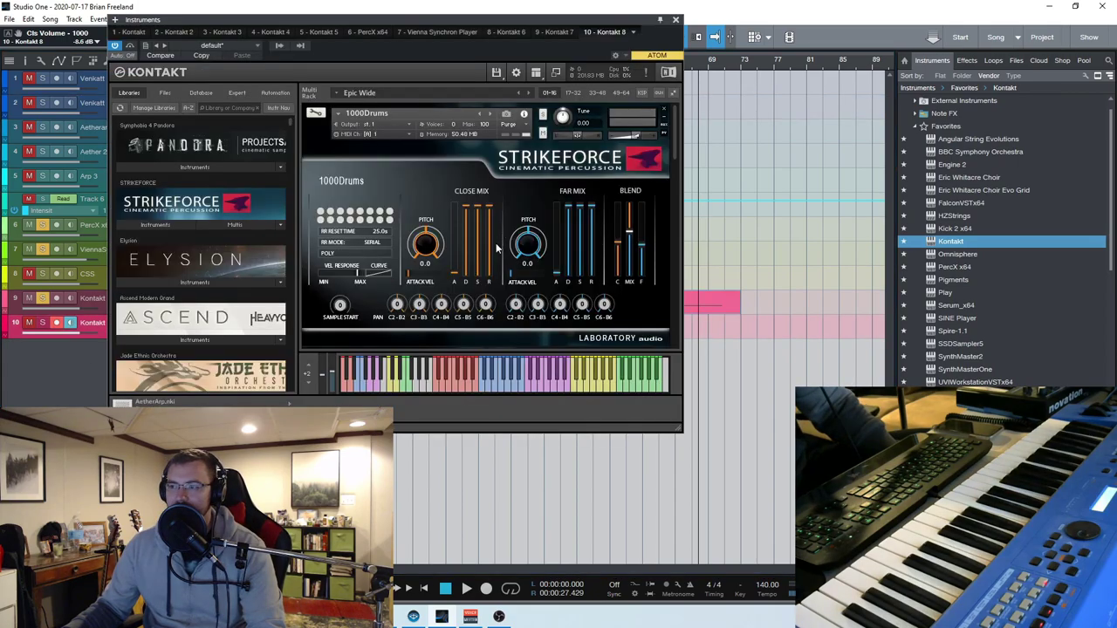
left_click(676, 19)
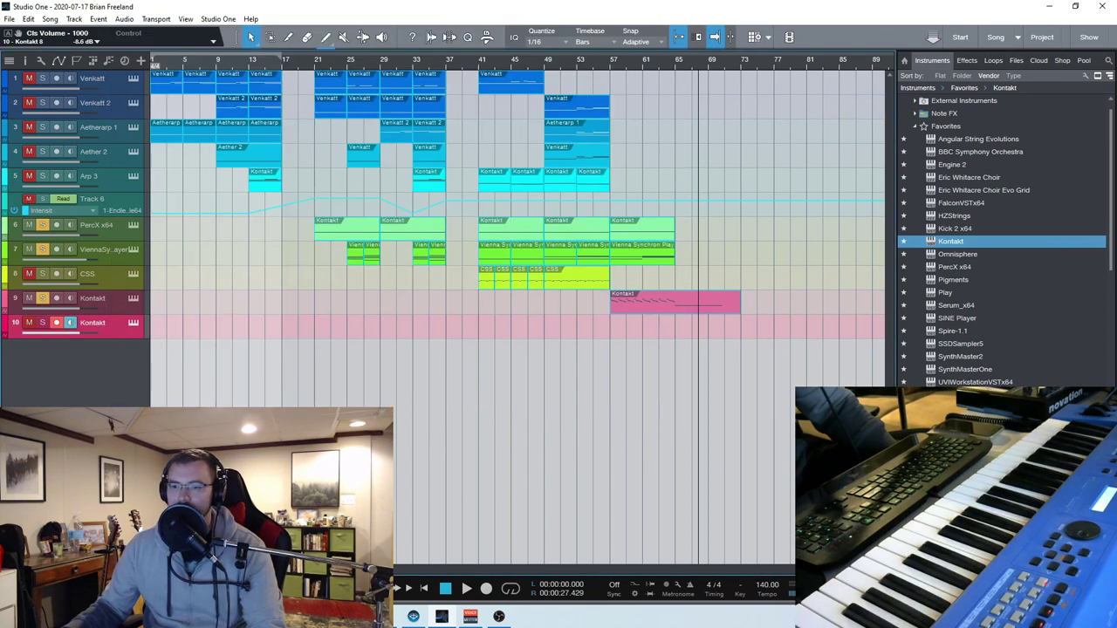
left_click(132, 322)
left_click(664, 111)
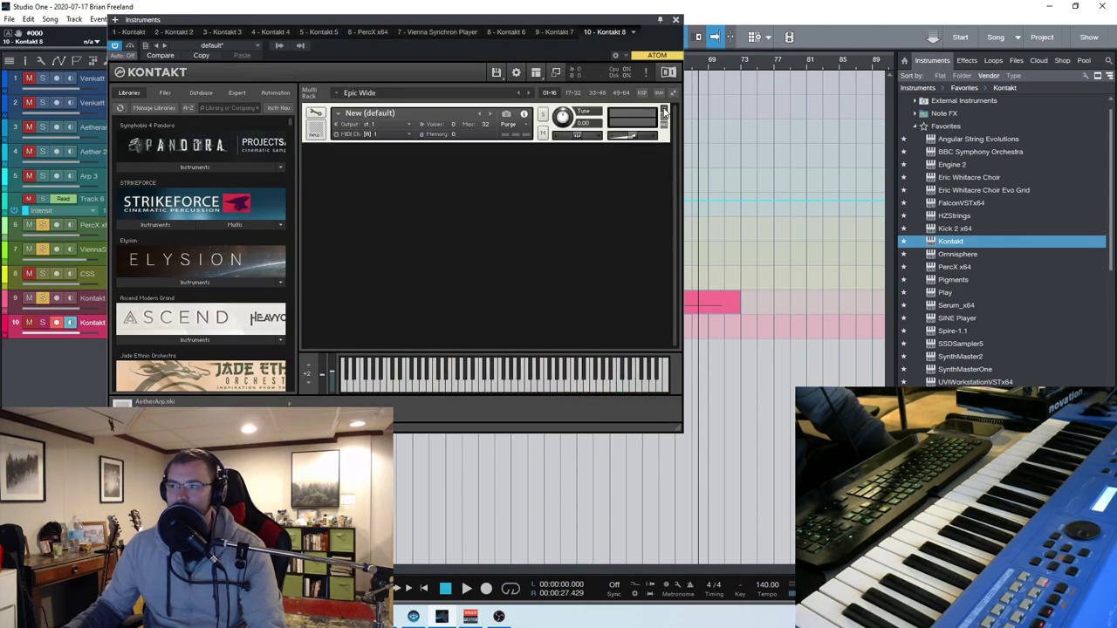
left_click(665, 112)
- Browse the Quick-Load instrument folders and load Audiofier's Venkatt with the Distant Seq 2 snapshot
right_click(446, 150)
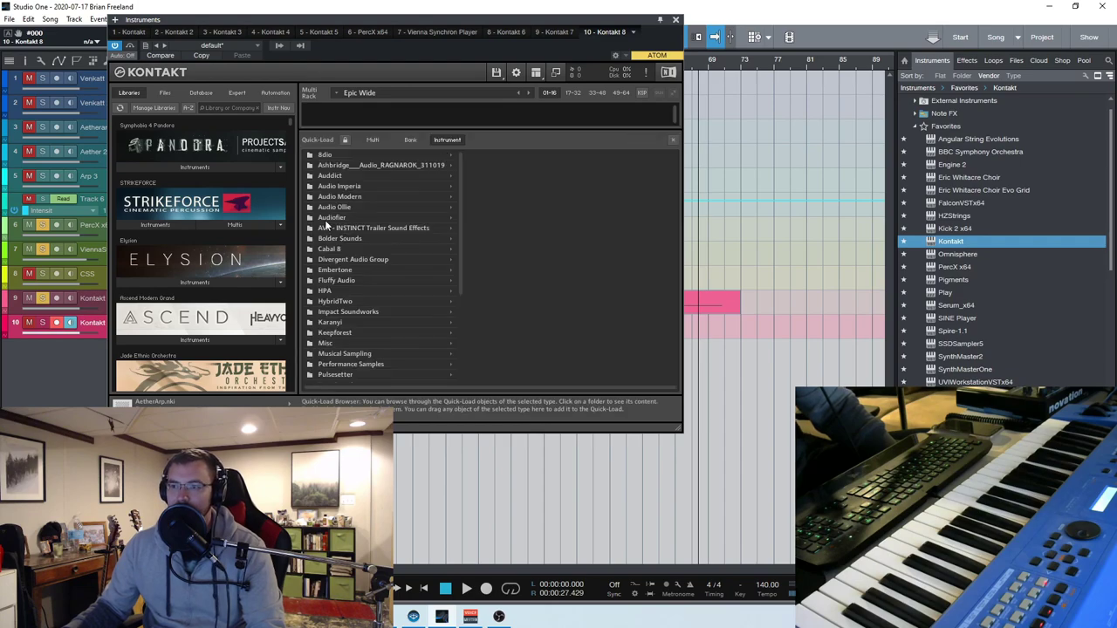
left_click_drag(425, 23, 422, 33)
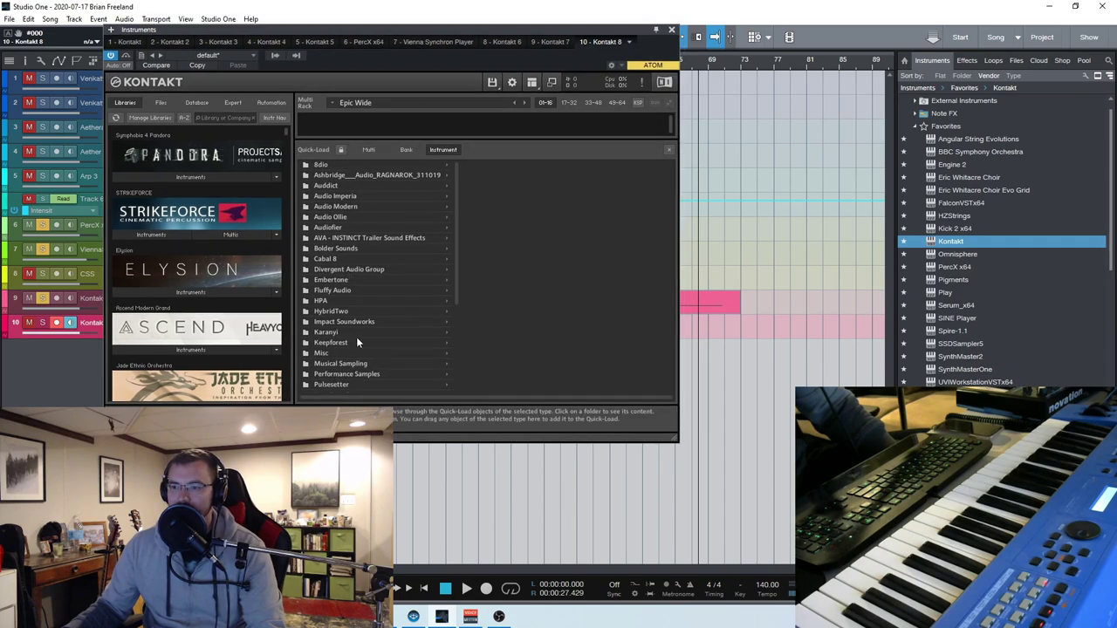
scroll(368, 314, "down", 3)
scroll(368, 326, "down", 1)
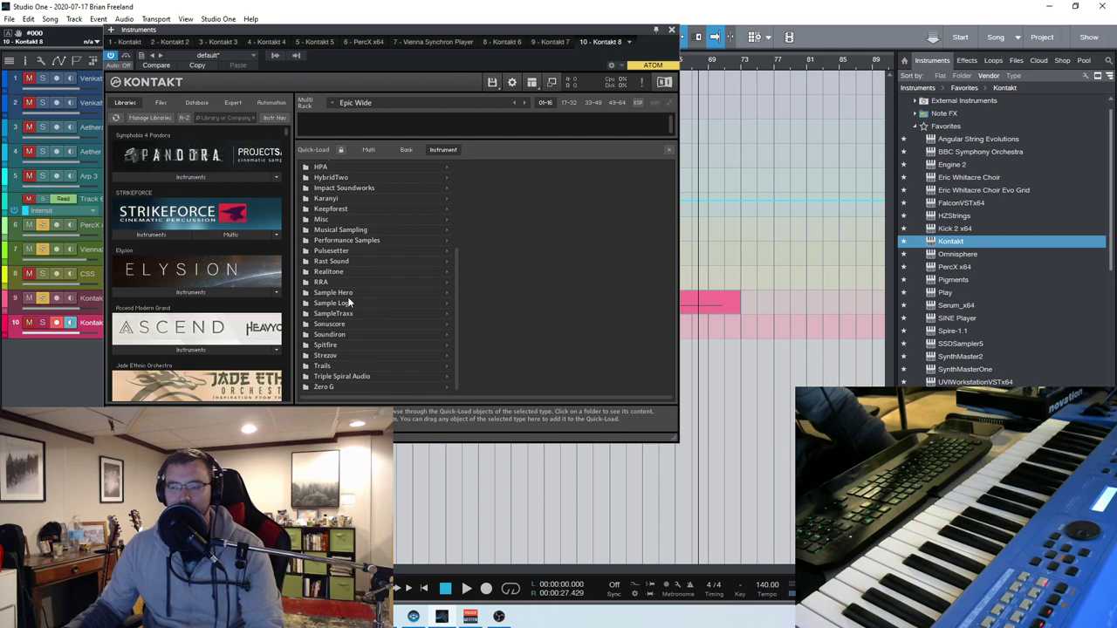
scroll(347, 310, "up", 5)
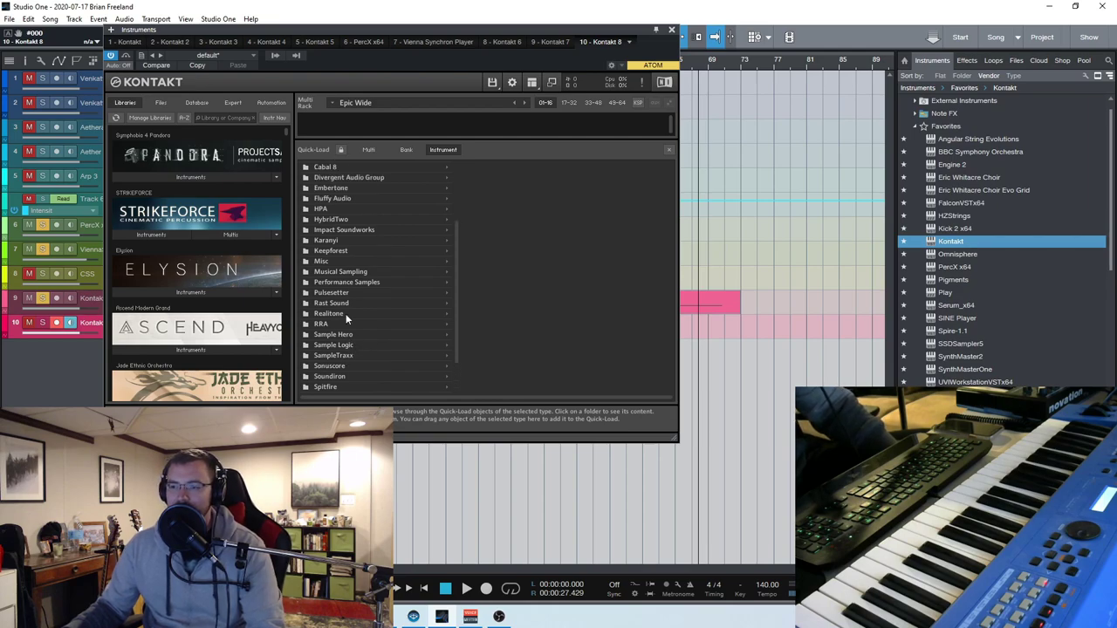
scroll(360, 315, "down", 5)
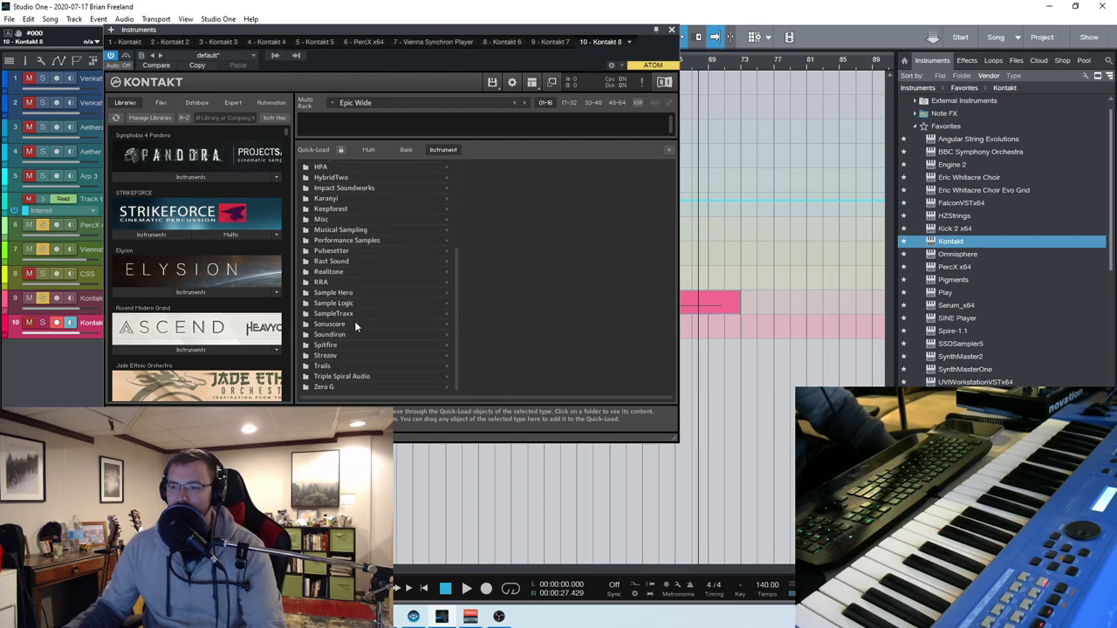
scroll(373, 307, "up", 4)
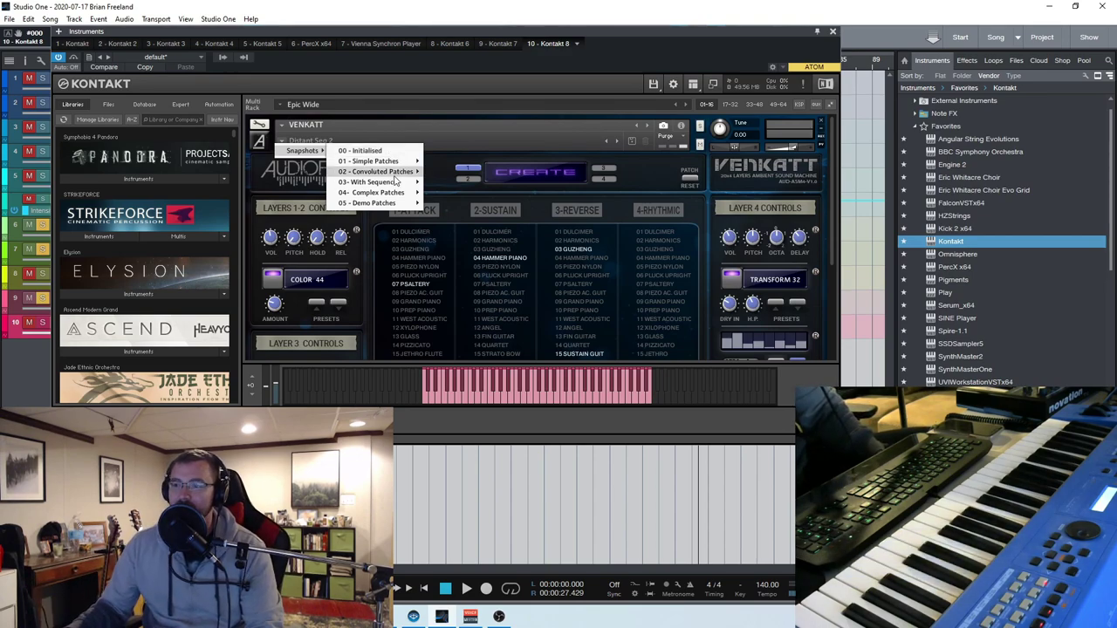
- Examine the Venkatt snapshot categories and the Demo Patches list, closing the list without loading a snapshot
mouse_move(401, 184)
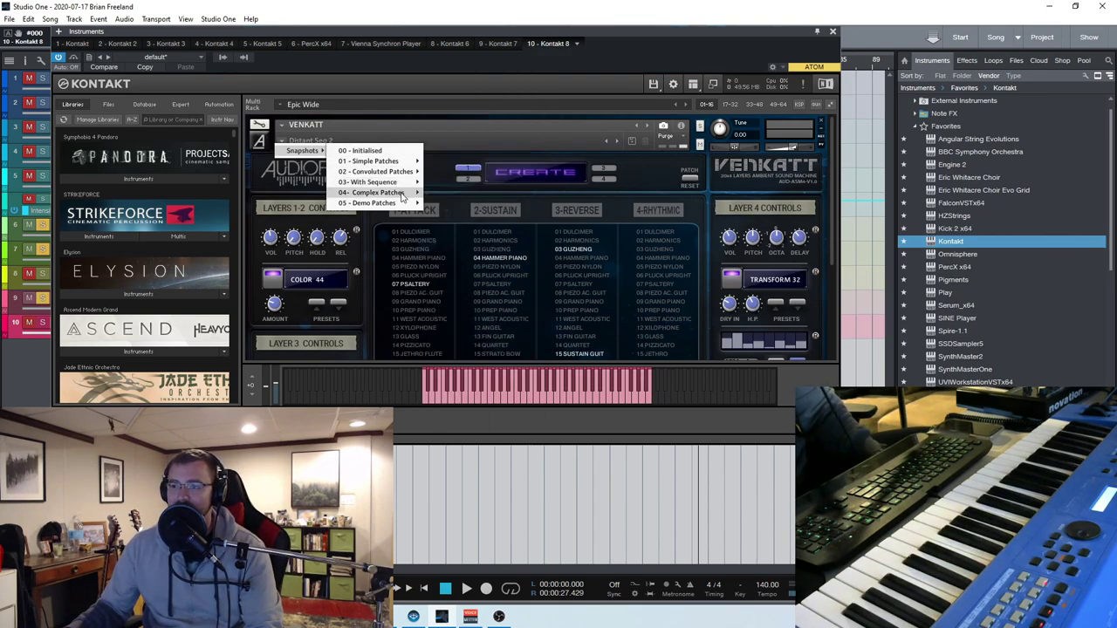
mouse_move(398, 204)
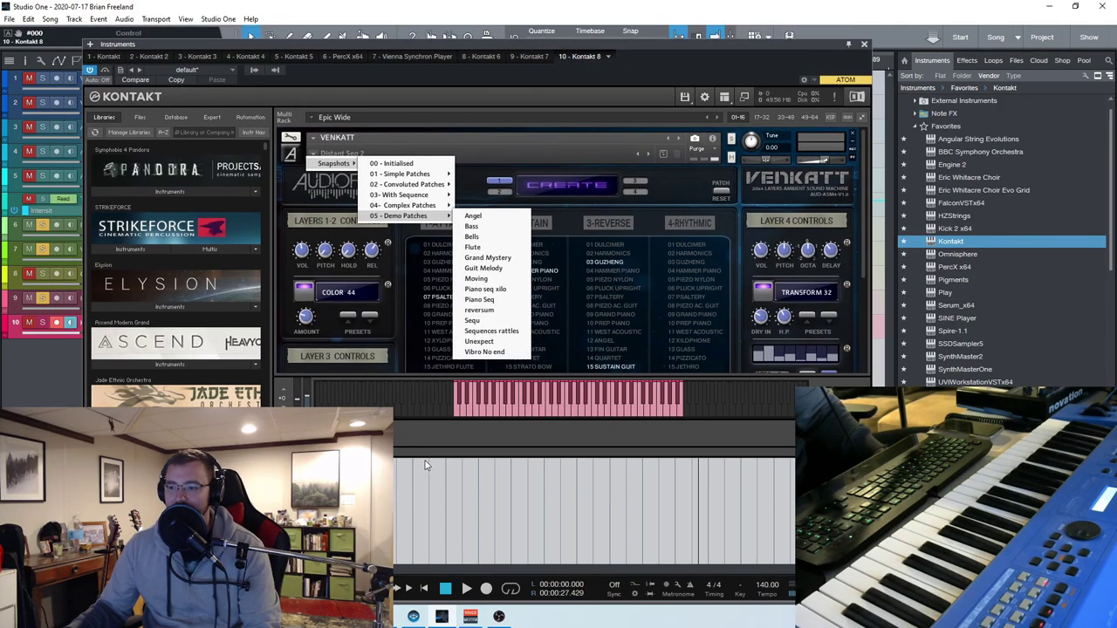
left_click(476, 406)
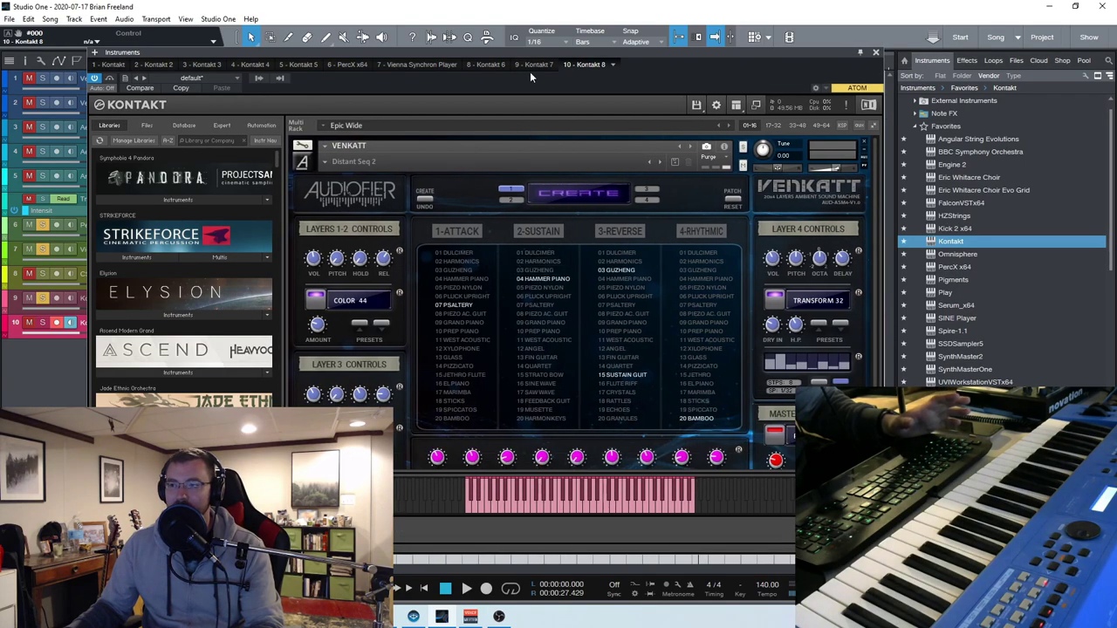
left_click_drag(529, 52, 531, 44)
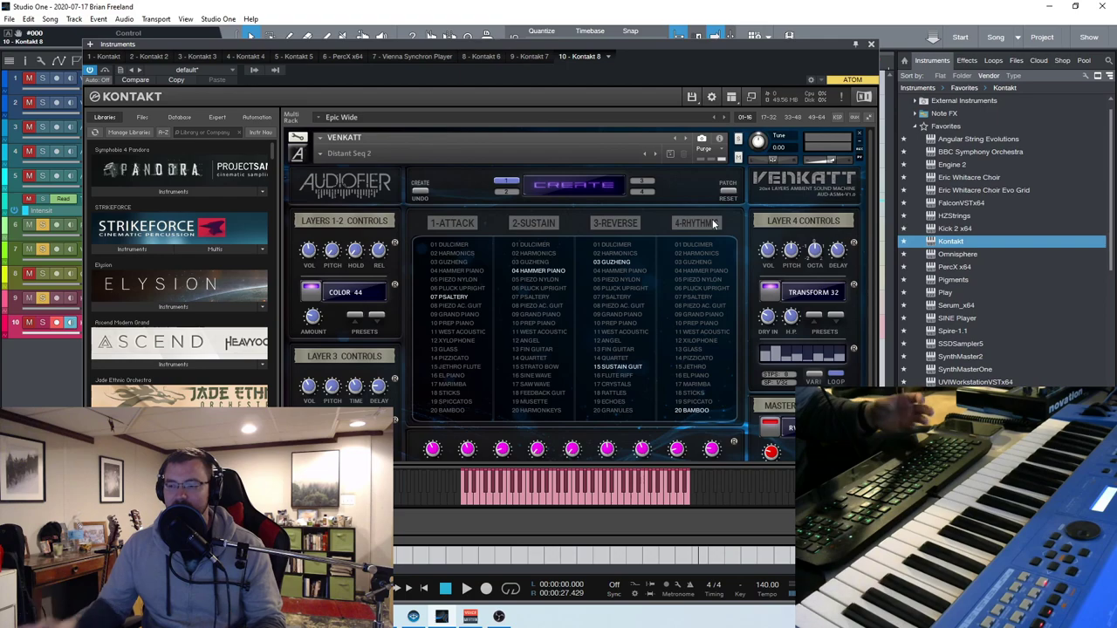
- Enable the Attack sounds from Psaltery through Bamboo and add Grand Piano, Angel and Feedback Guit to the Sustain layer
scroll(709, 364, "down", 1)
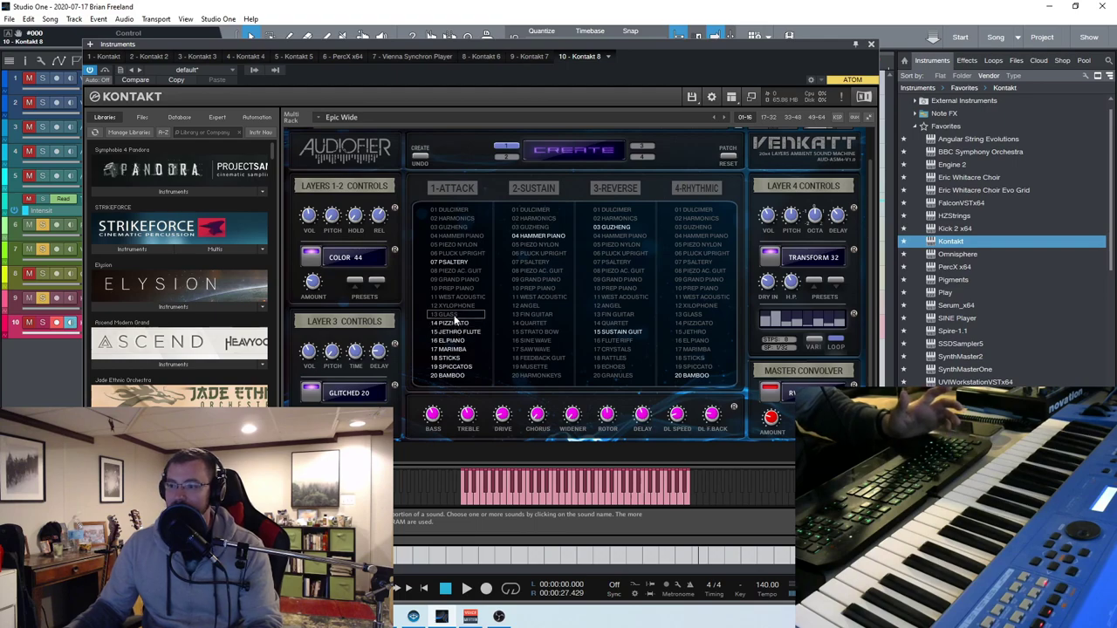
left_click(460, 288)
left_click(459, 279)
left_click(457, 270)
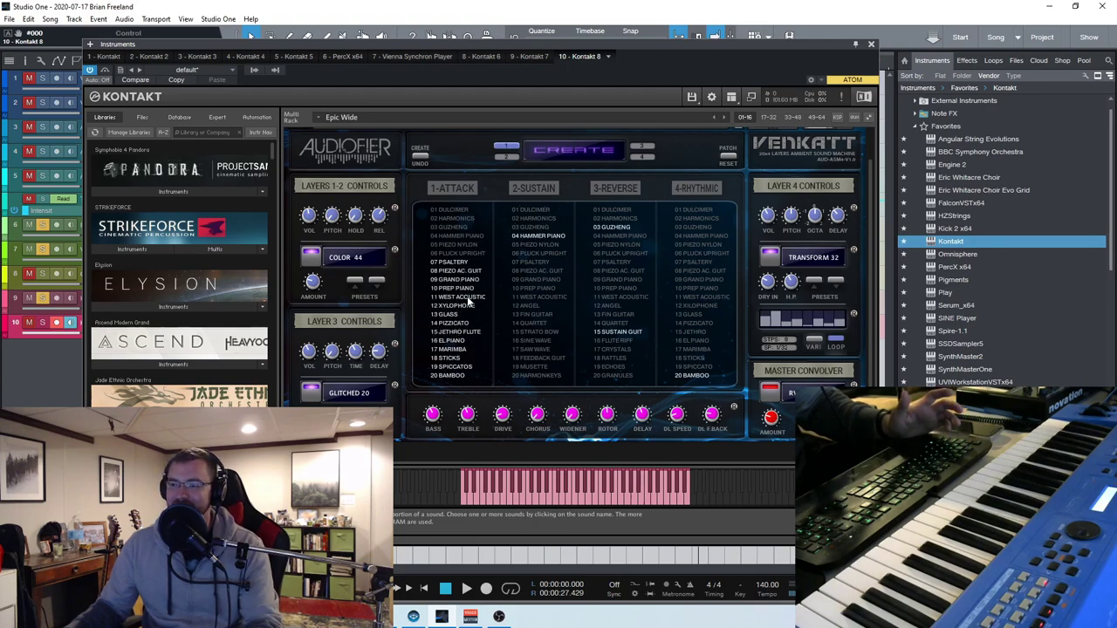
scroll(489, 297, "up", 1)
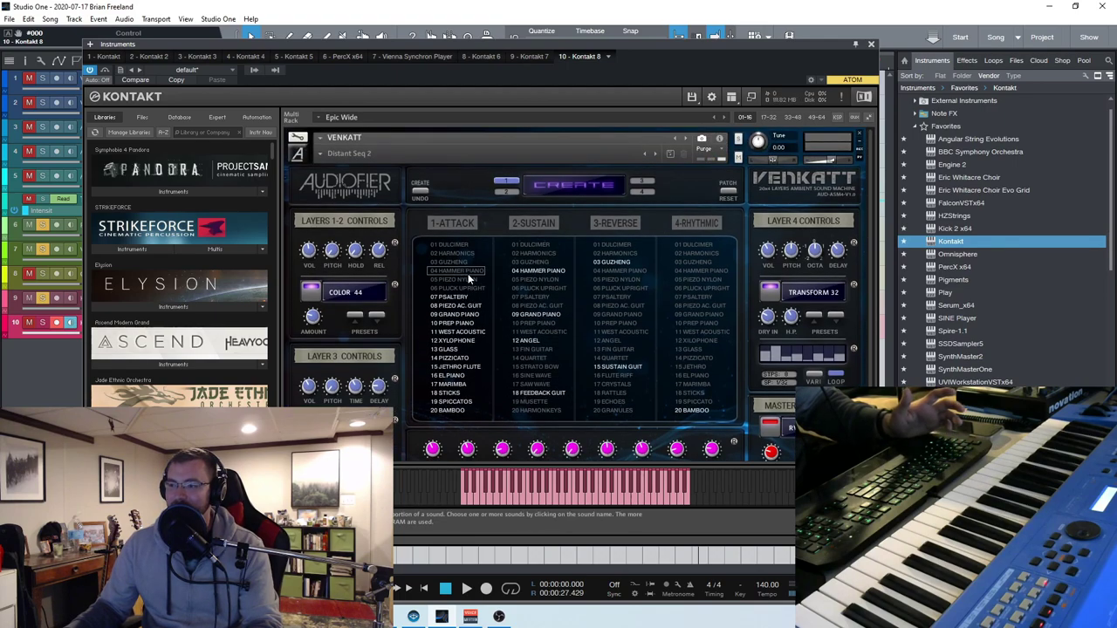
scroll(469, 275, "down", 1)
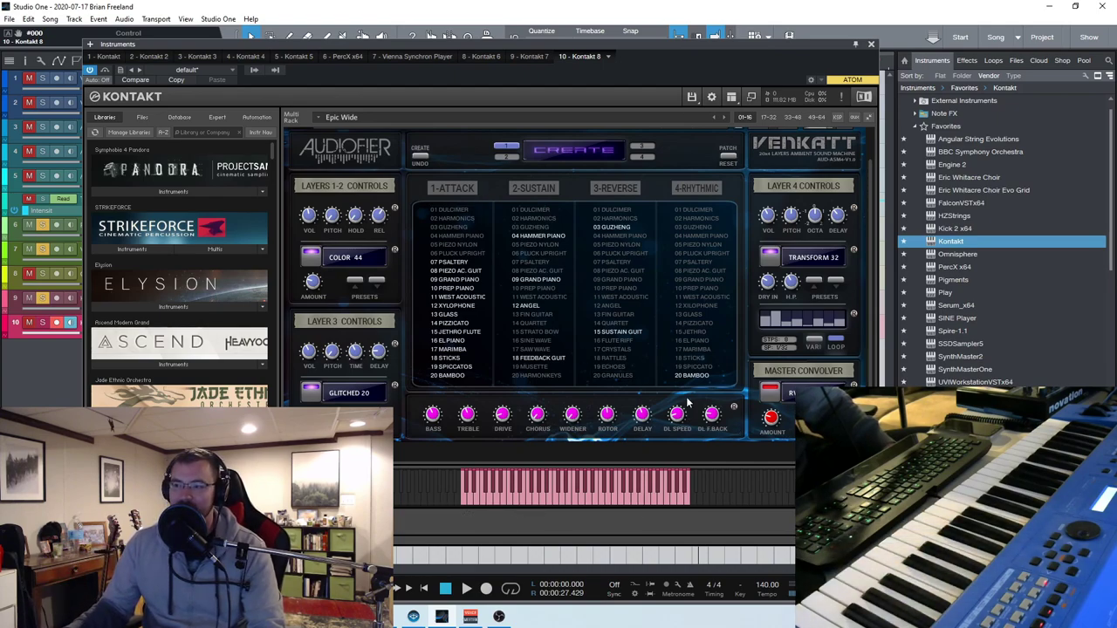
- Replace Feedback Guit with Sine Wave in Sustain, switch Reverse to Psaltery, and set Rhythmic to Guzheng and Marimba
scroll(670, 399, "up", 1)
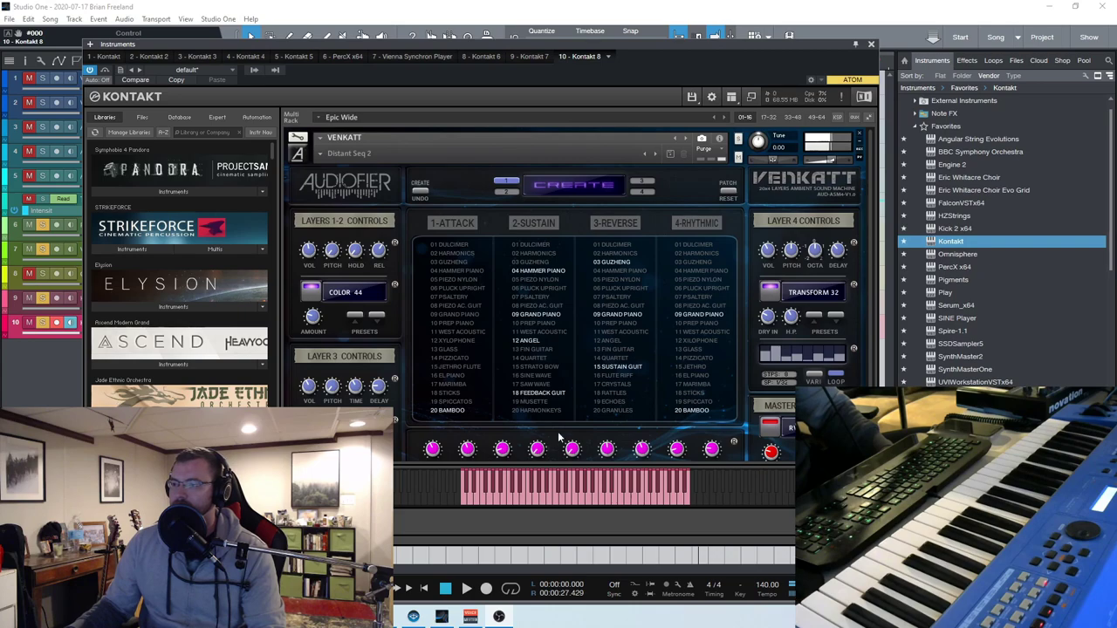
left_click(538, 393)
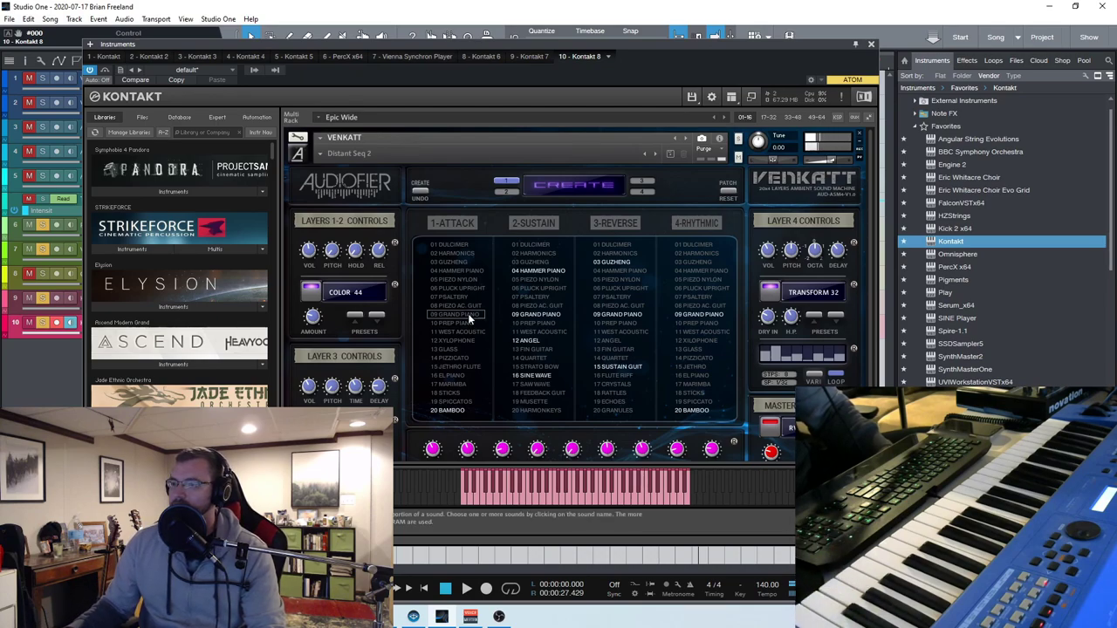
left_click(616, 296)
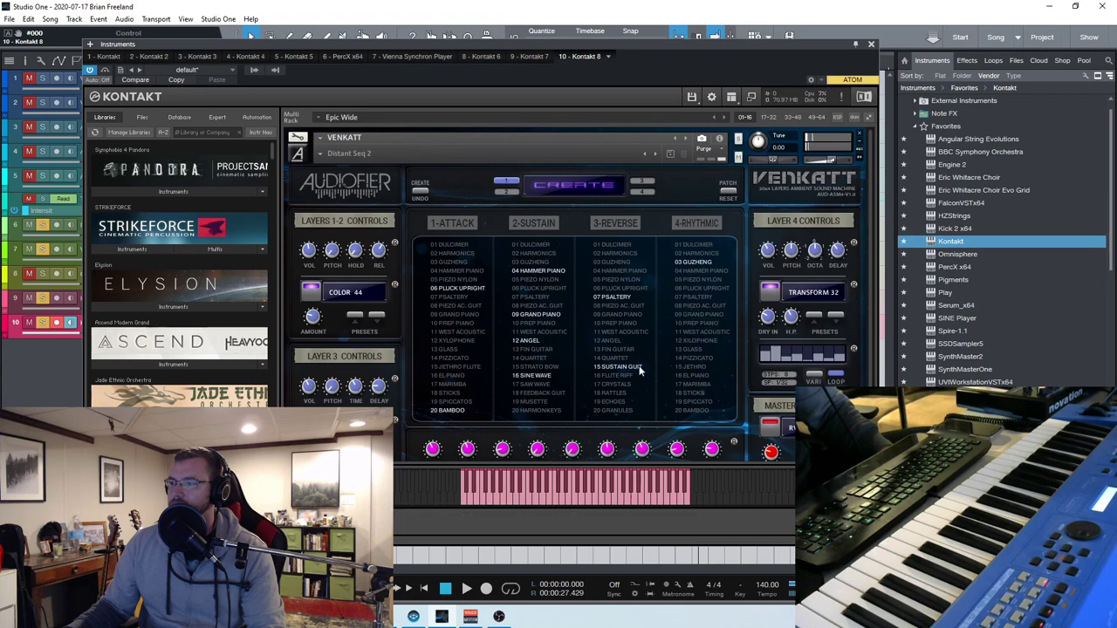
left_click(692, 384)
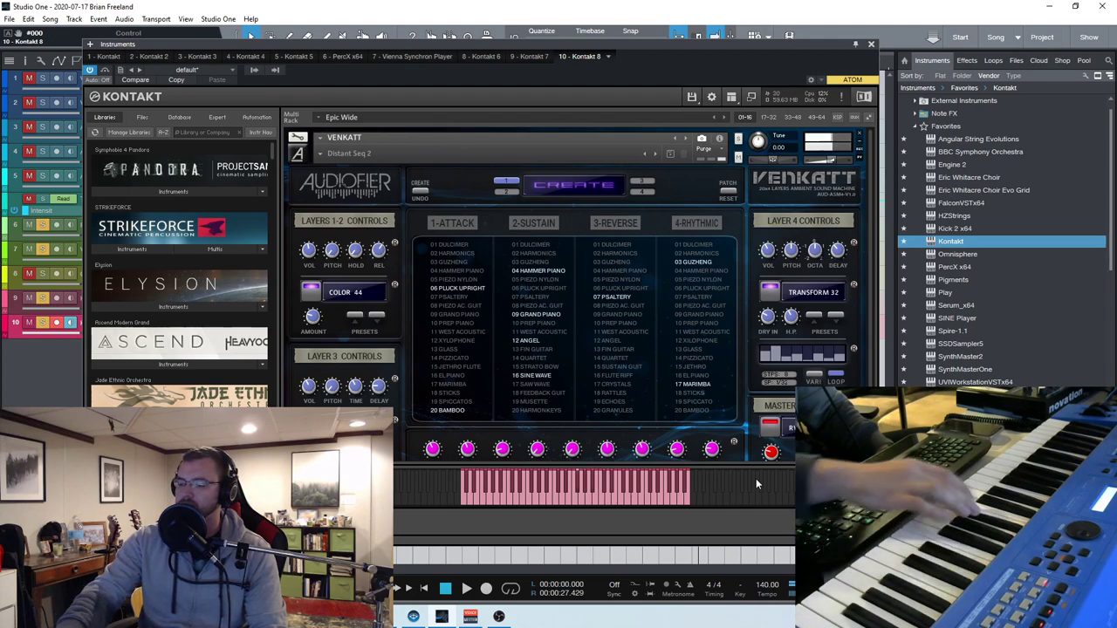
- Generate two new random layer combinations with Create, audition them and look over the effect controls below the layers
left_click(556, 185)
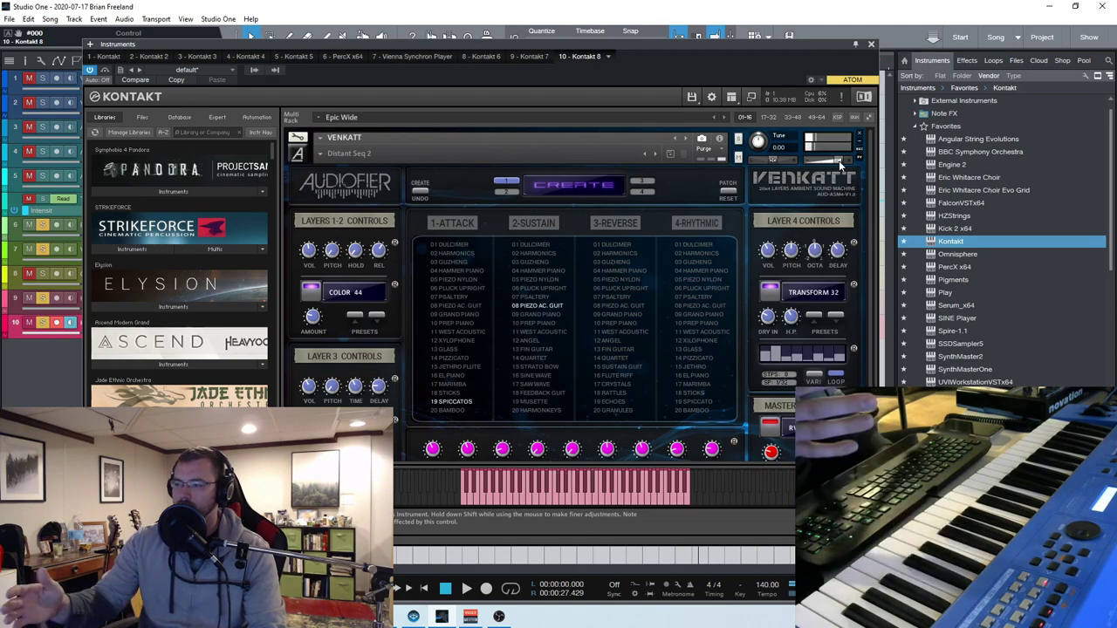
left_click(565, 184)
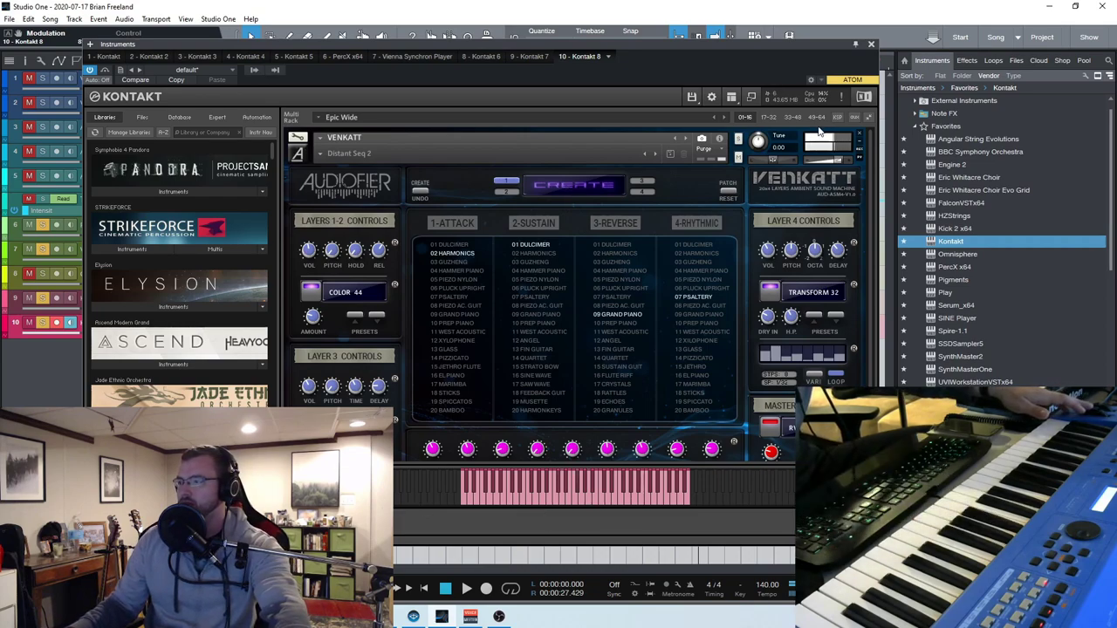
left_click_drag(878, 244, 885, 290)
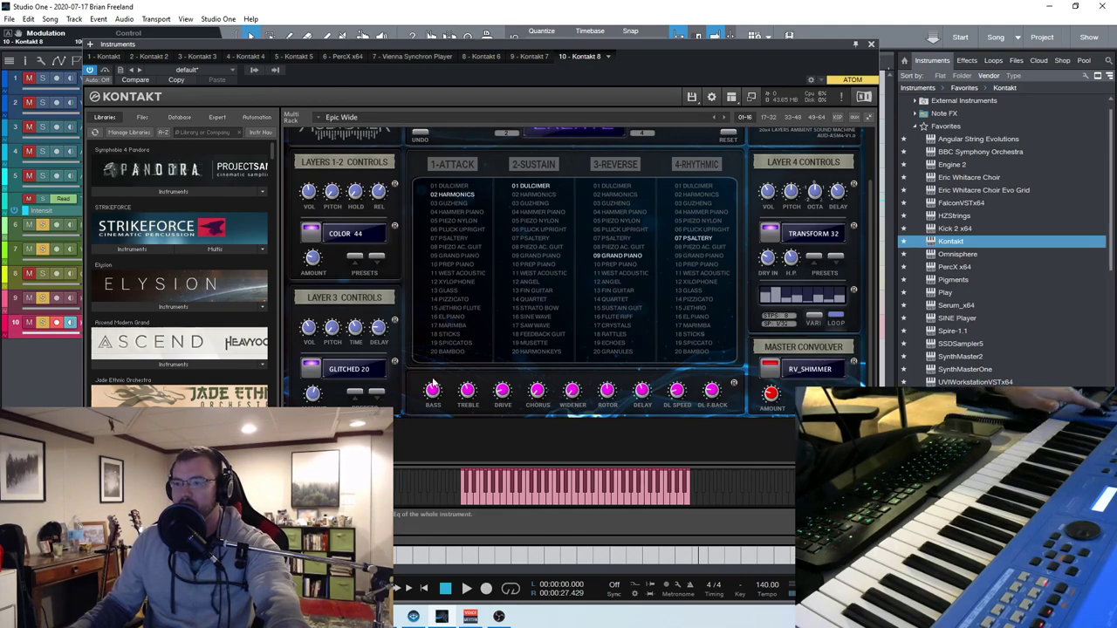
scroll(575, 313, "up", 1)
scroll(579, 306, "up", 3)
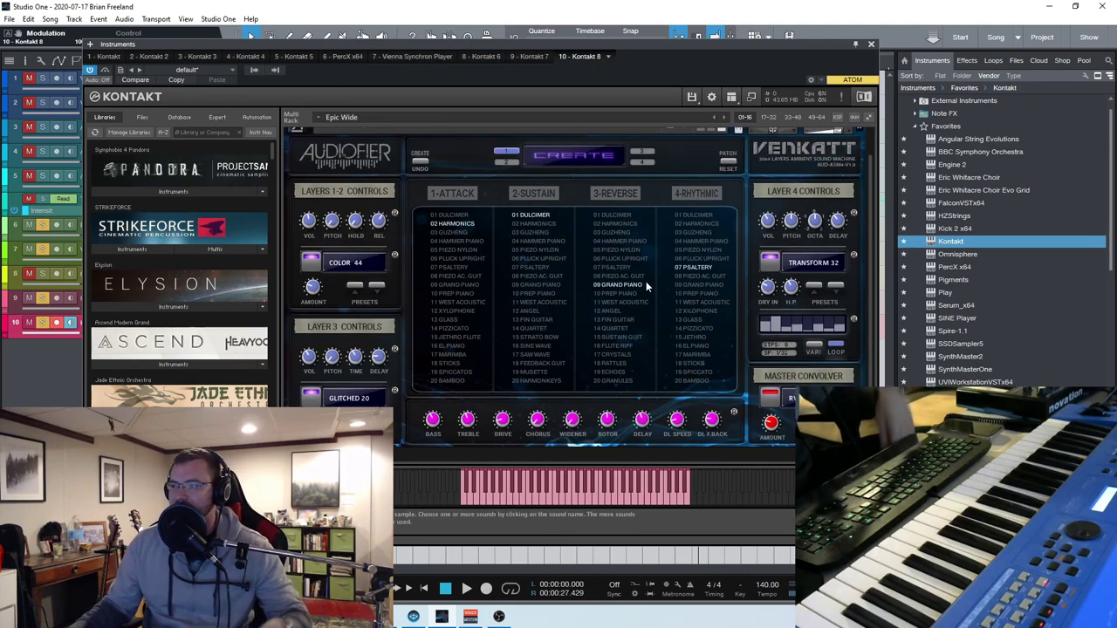
- Load the Lo-Fied snapshot from the Complex Patches category in Venkatt
scroll(396, 187, "up", 3)
left_click(316, 142)
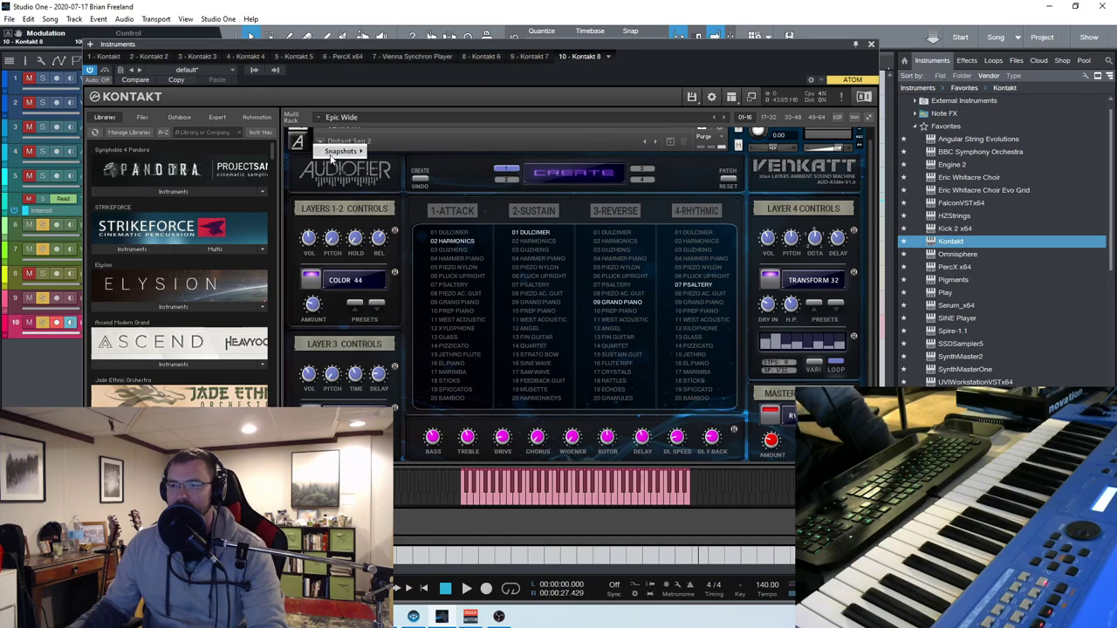
mouse_move(340, 151)
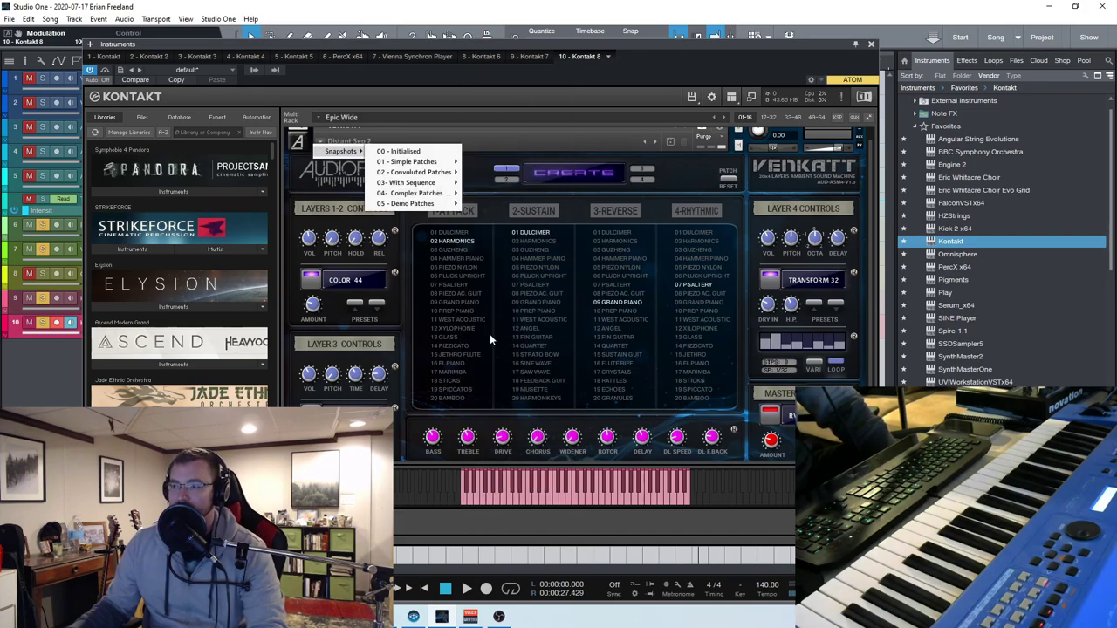
mouse_move(447, 196)
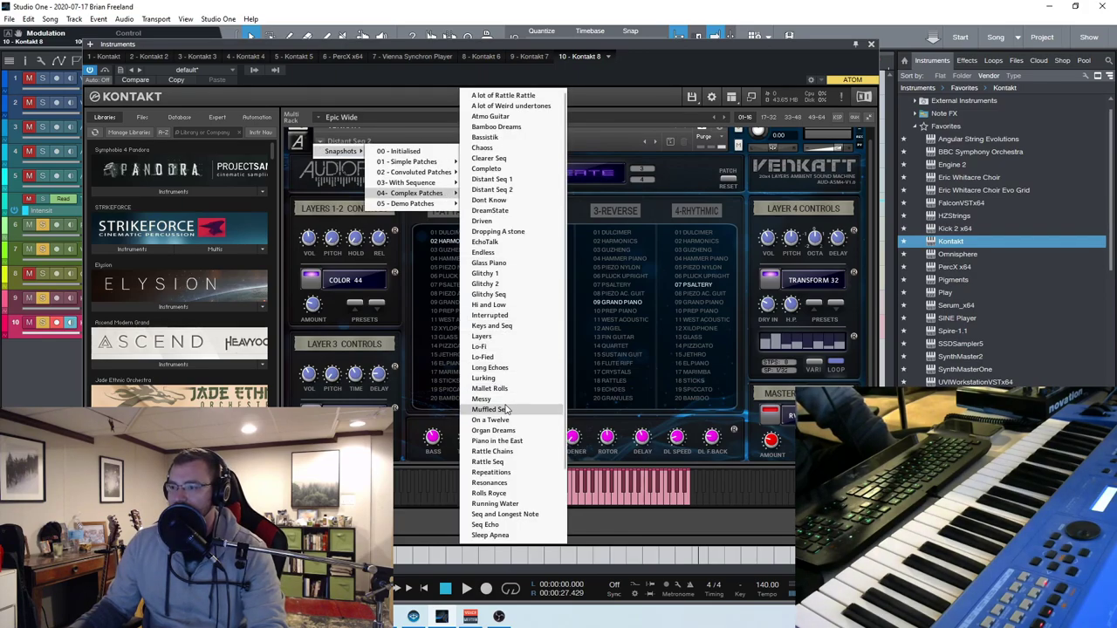
left_click(483, 357)
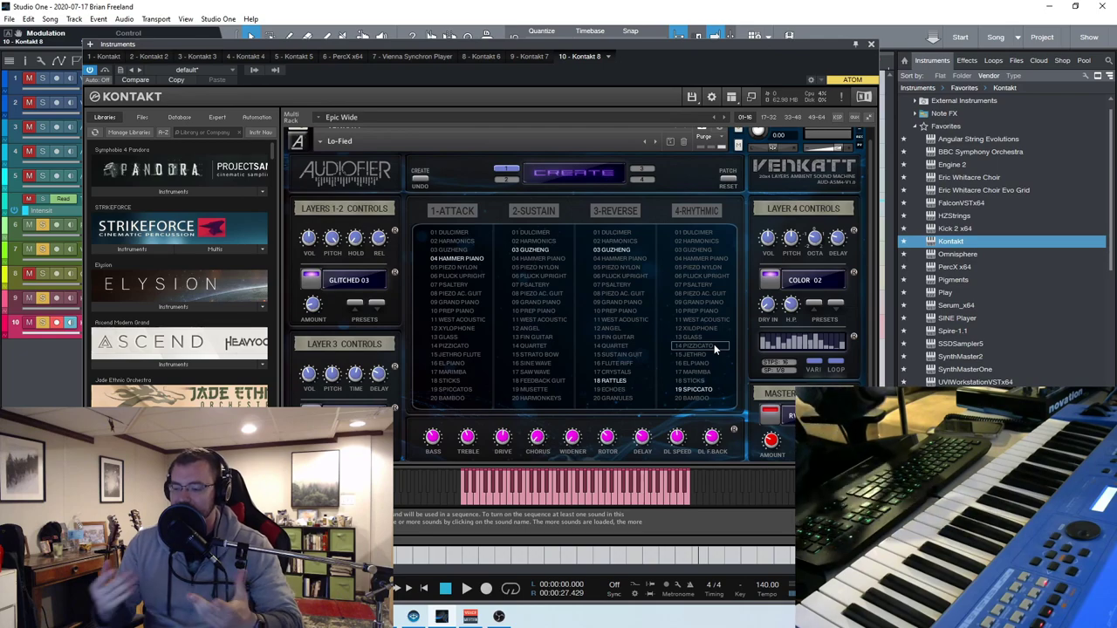
- Load the Rattle Chains snapshot from the Complex Patches category and audition it
scroll(514, 186, "up", 1)
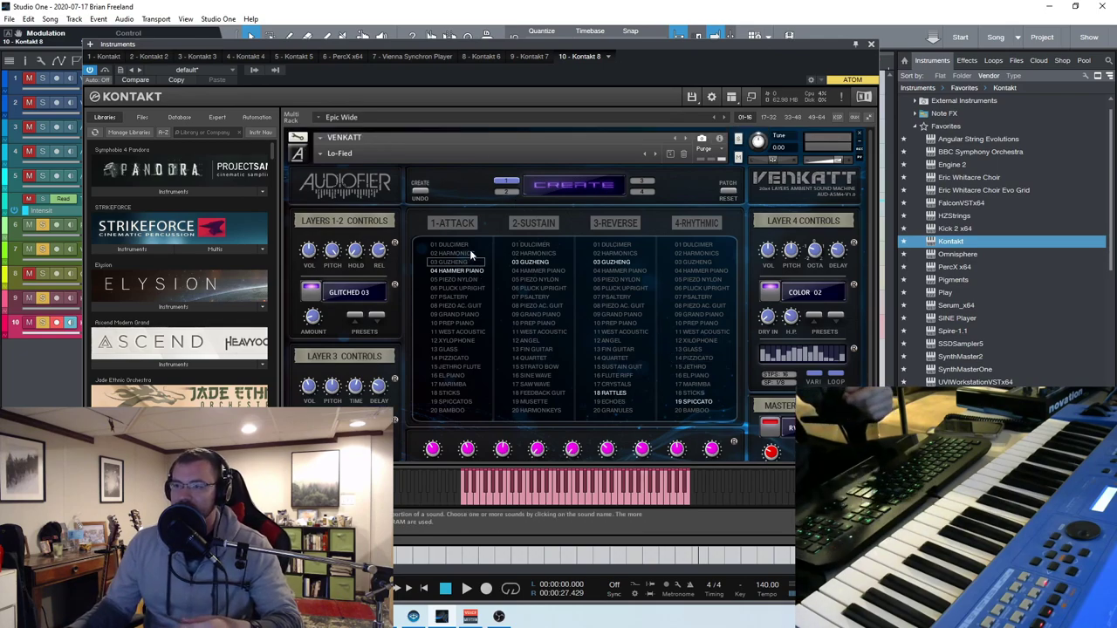
left_click(338, 153)
mouse_move(339, 166)
mouse_move(406, 216)
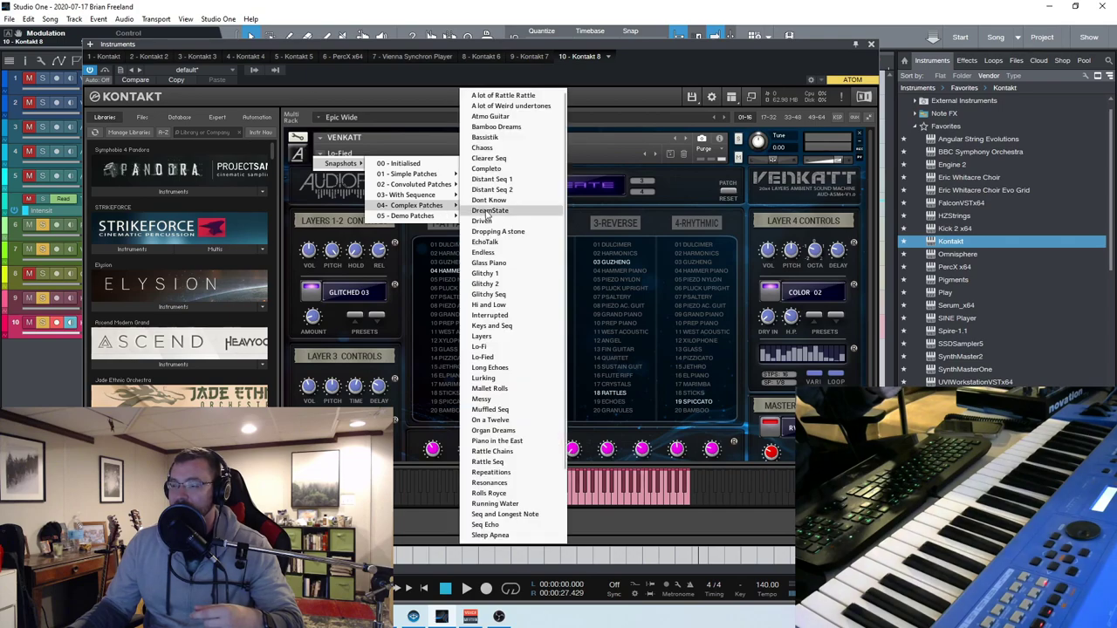
left_click(502, 451)
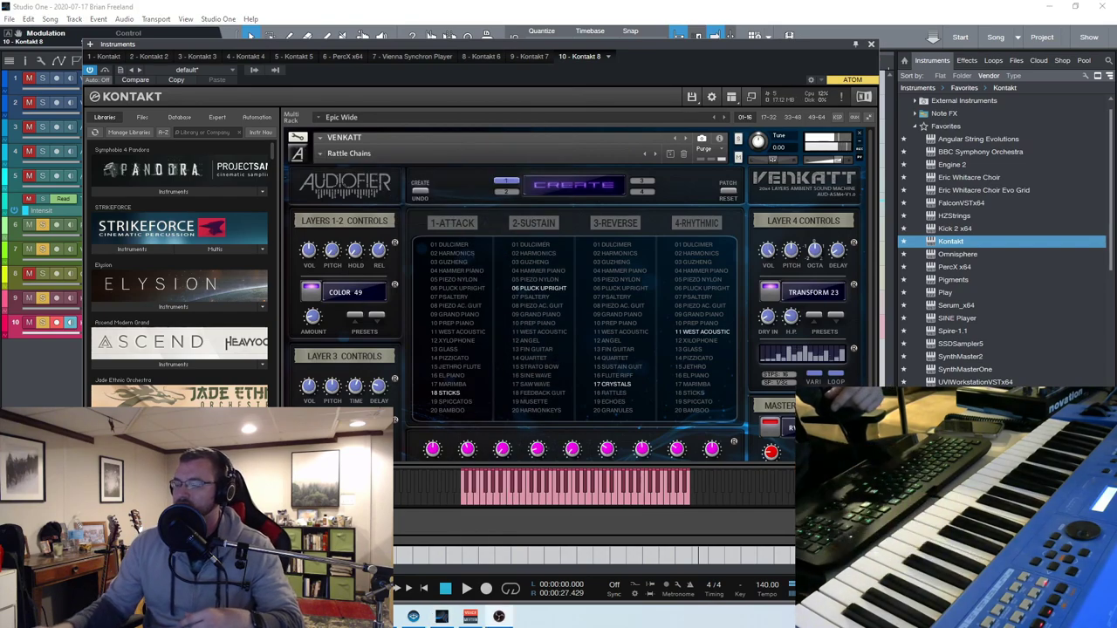
- Load the Master Stabber snapshot from Convoluted Patches and replace Grand Piano with Prep Piano and Glass in the Attack layer
left_click(320, 155)
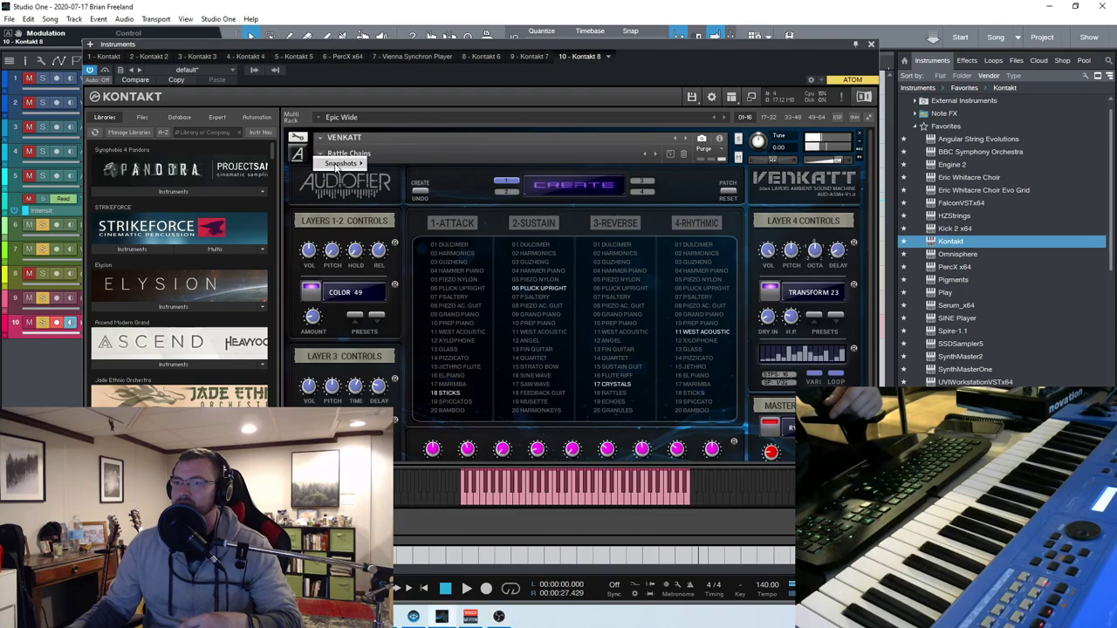
mouse_move(414, 184)
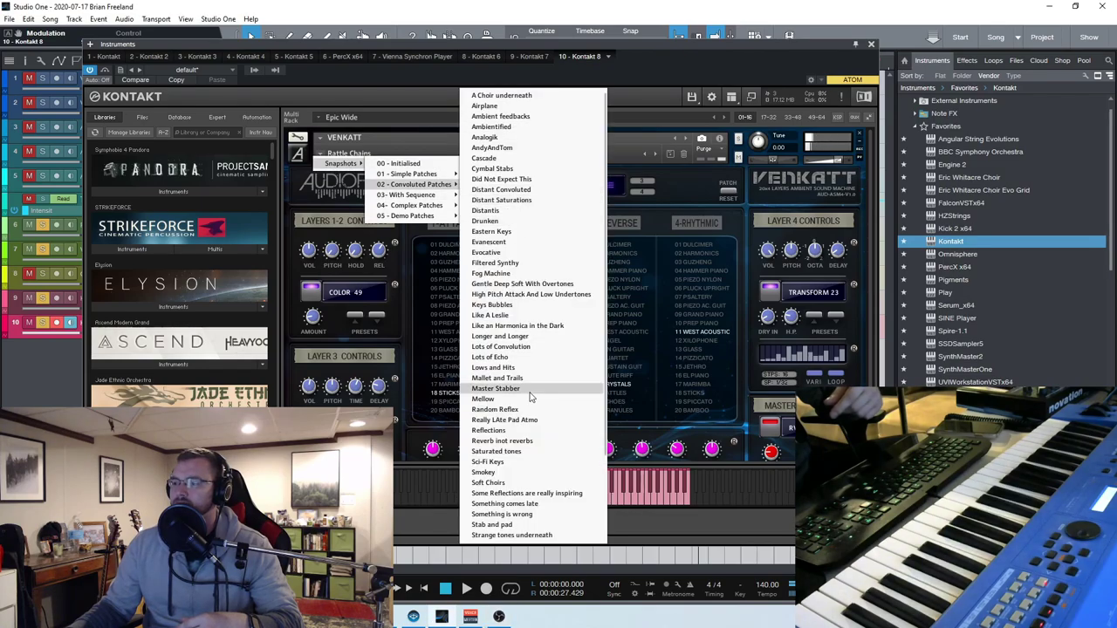
left_click(528, 389)
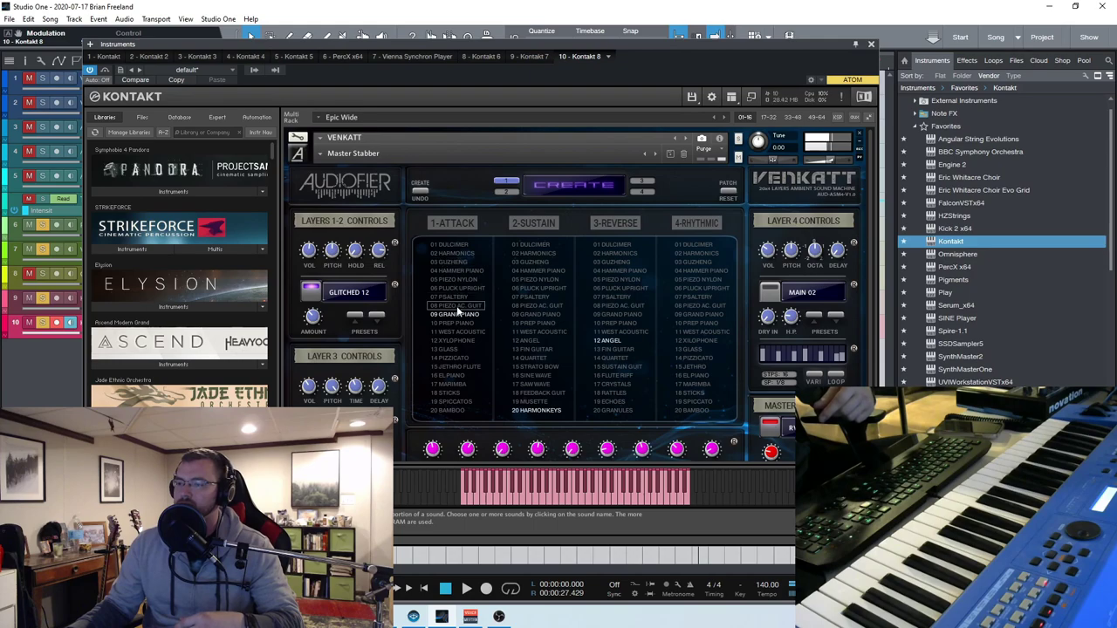
left_click(460, 348)
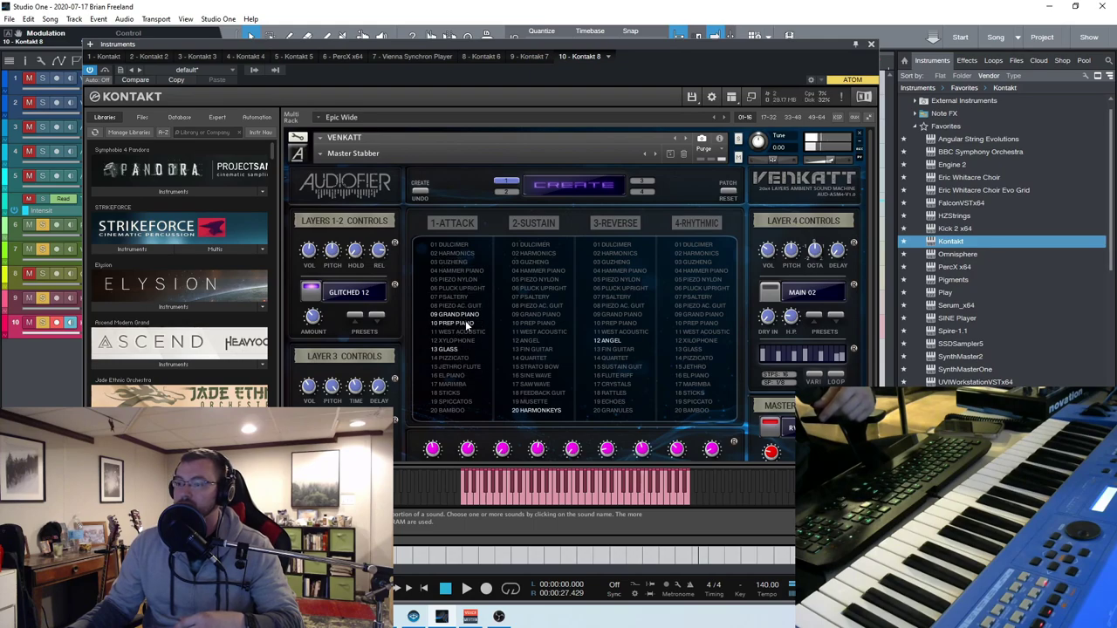
left_click(465, 322)
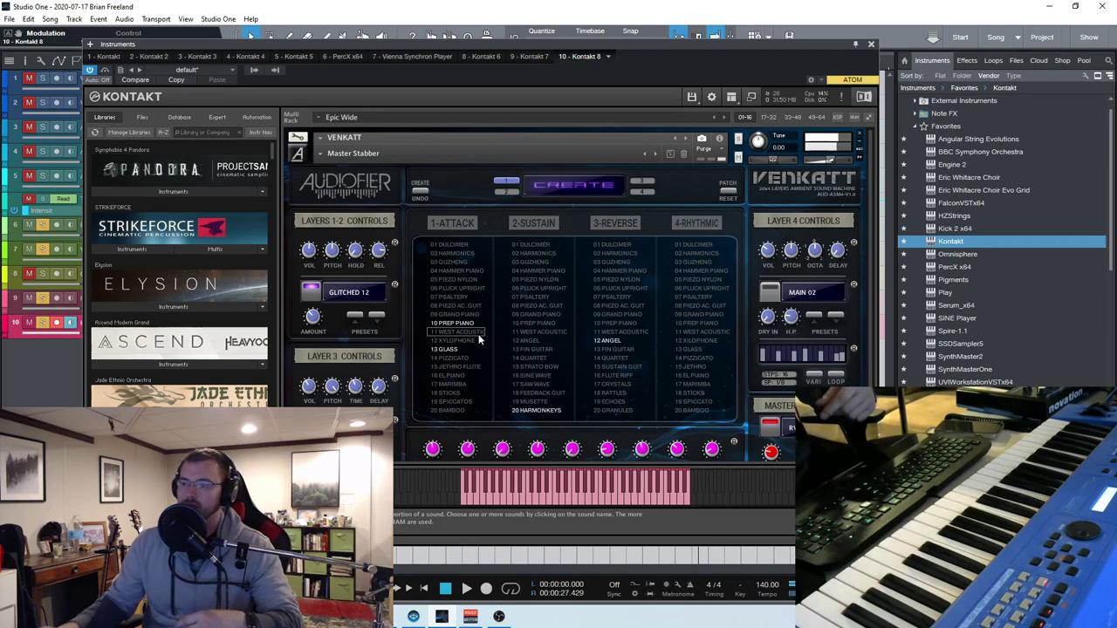
- Load the Cascade snapshot from the Convoluted Patches category in Venkatt and close the instrument window to return to the arrangement
left_click(321, 154)
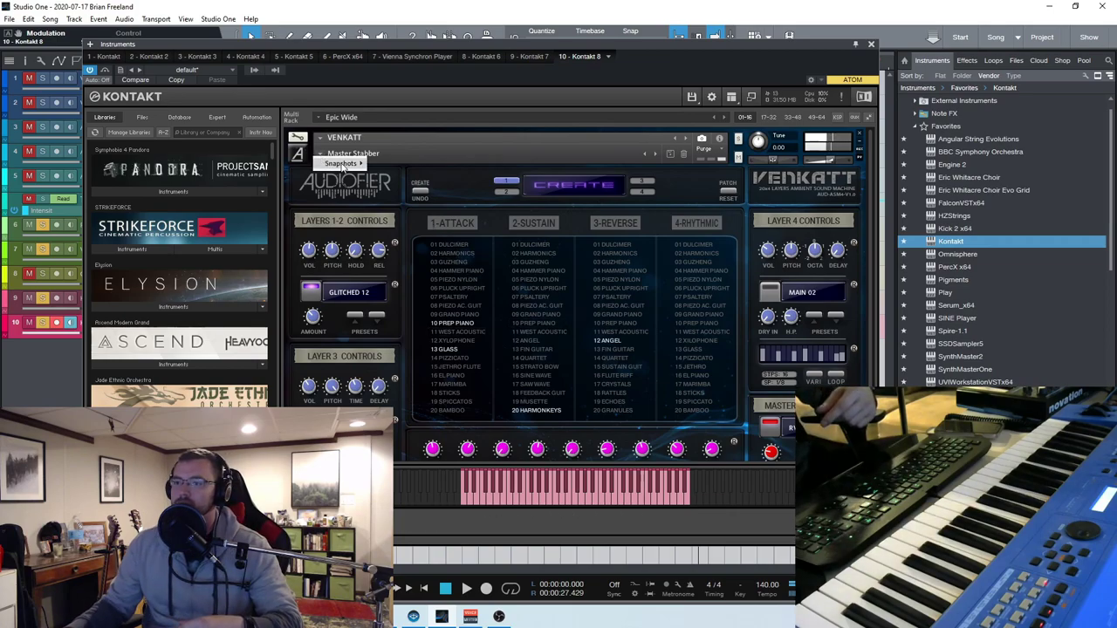
mouse_move(342, 163)
mouse_move(430, 175)
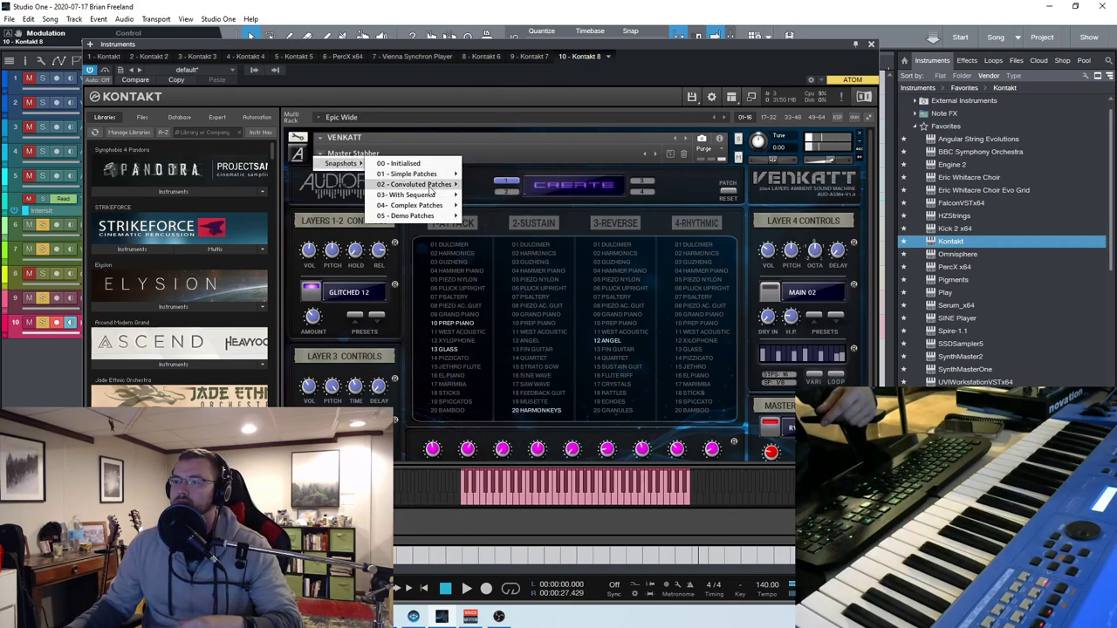
left_click(484, 158)
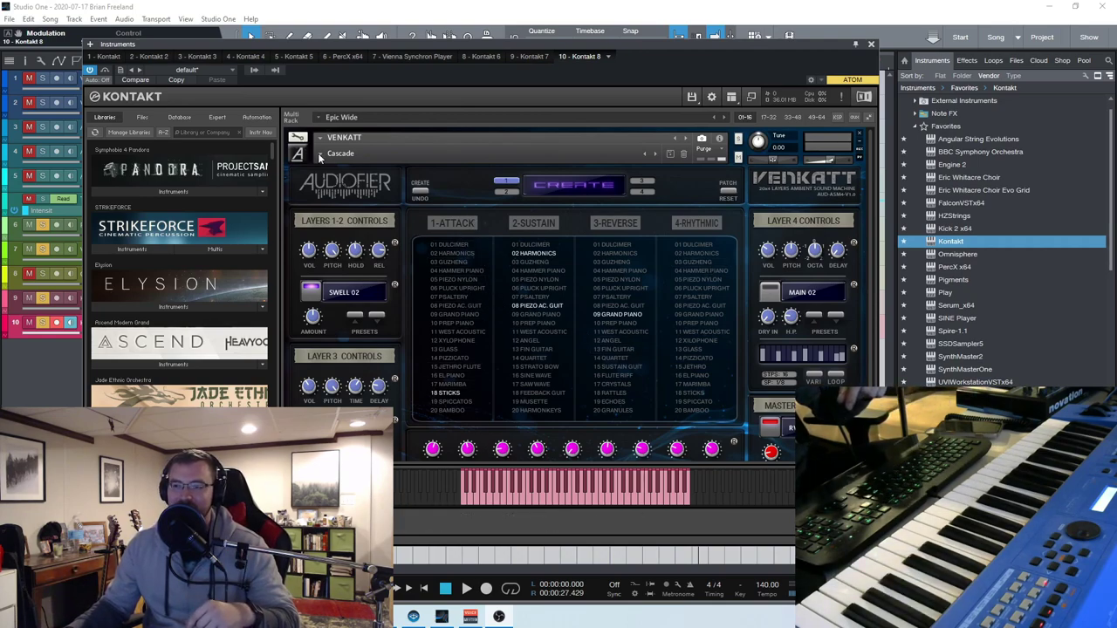
left_click(871, 46)
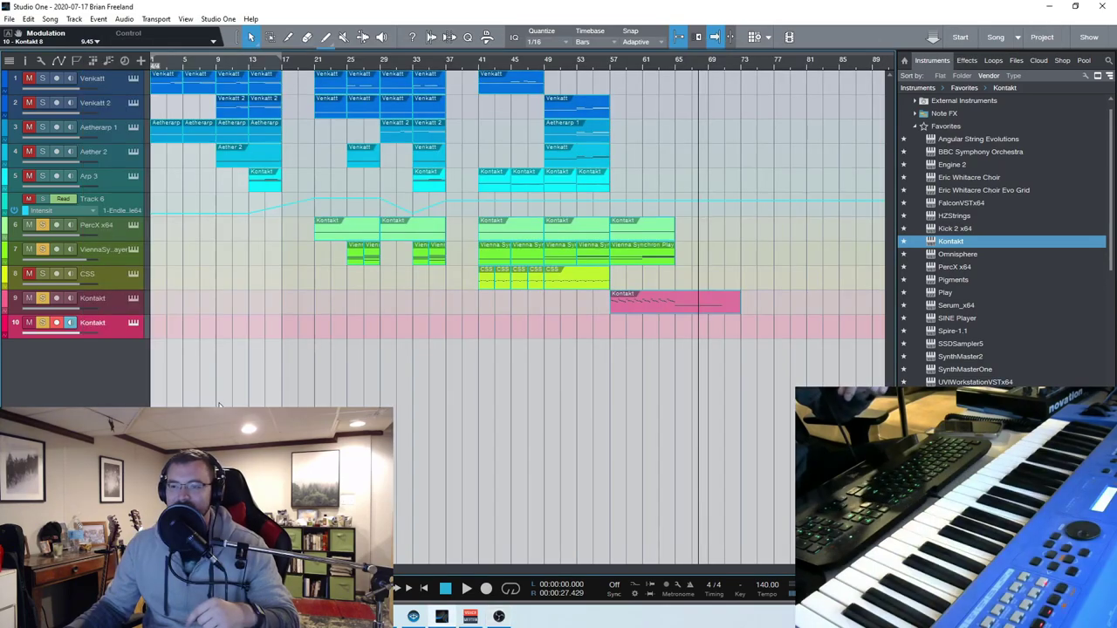